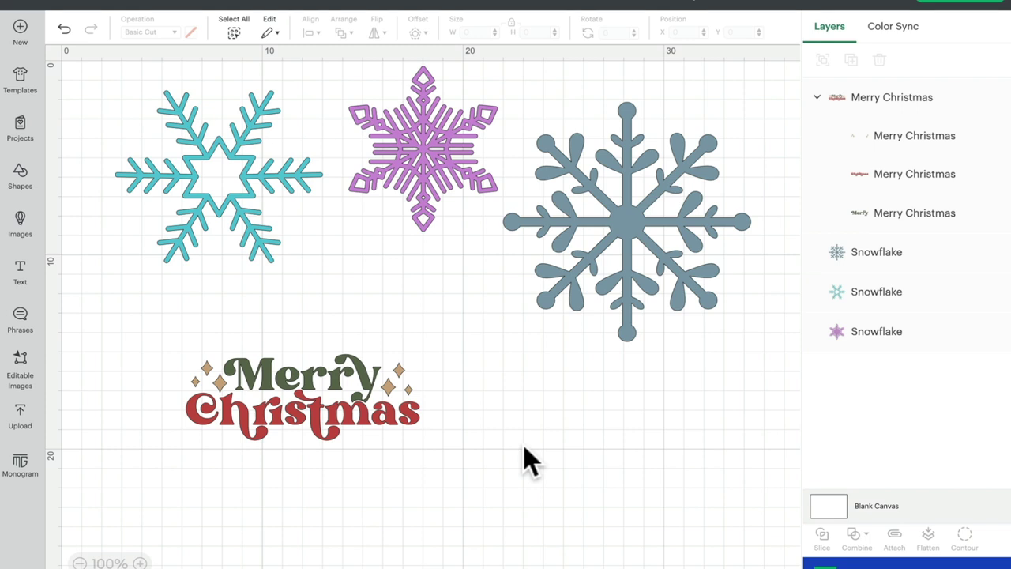
# Select the teal snowflake on the canvas.
pyautogui.click(230, 140)
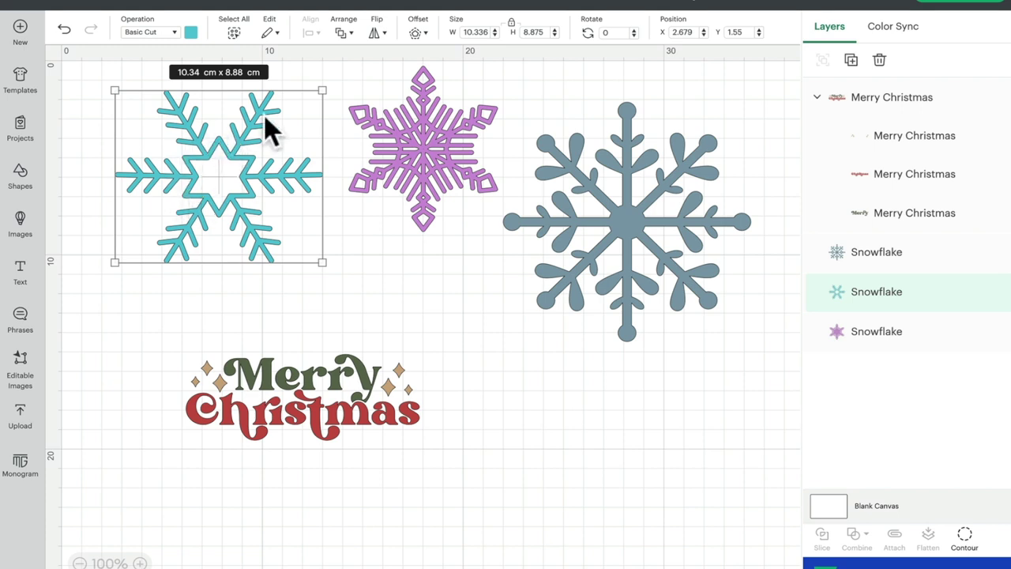
# Add a black 0.2 cm rounded outer offset around the teal snowflake.
pyautogui.click(416, 35)
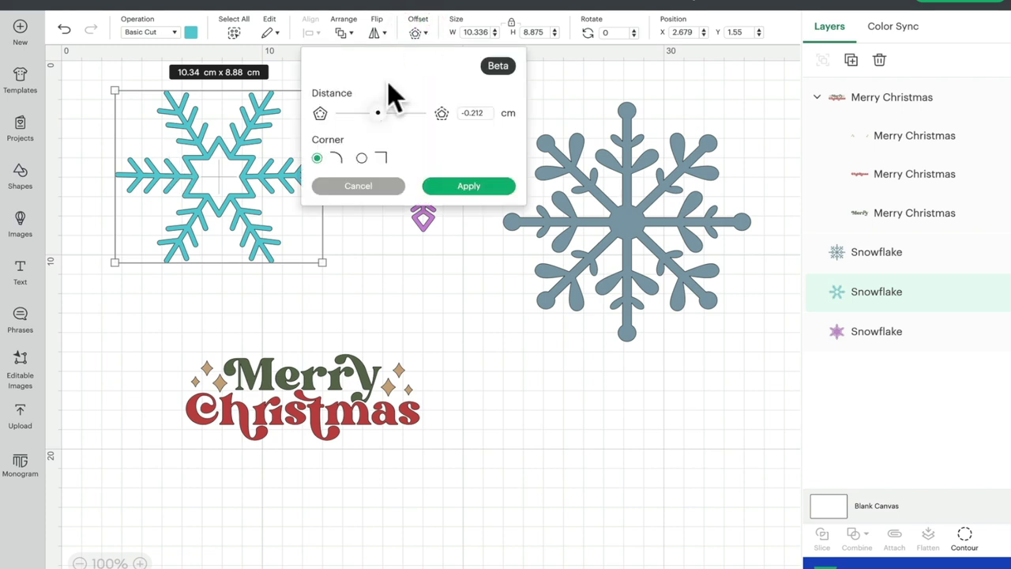
pyautogui.moveTo(376, 111)
pyautogui.mouseDown()
pyautogui.moveTo(407, 112)
pyautogui.moveTo(384, 112)
pyautogui.mouseUp()
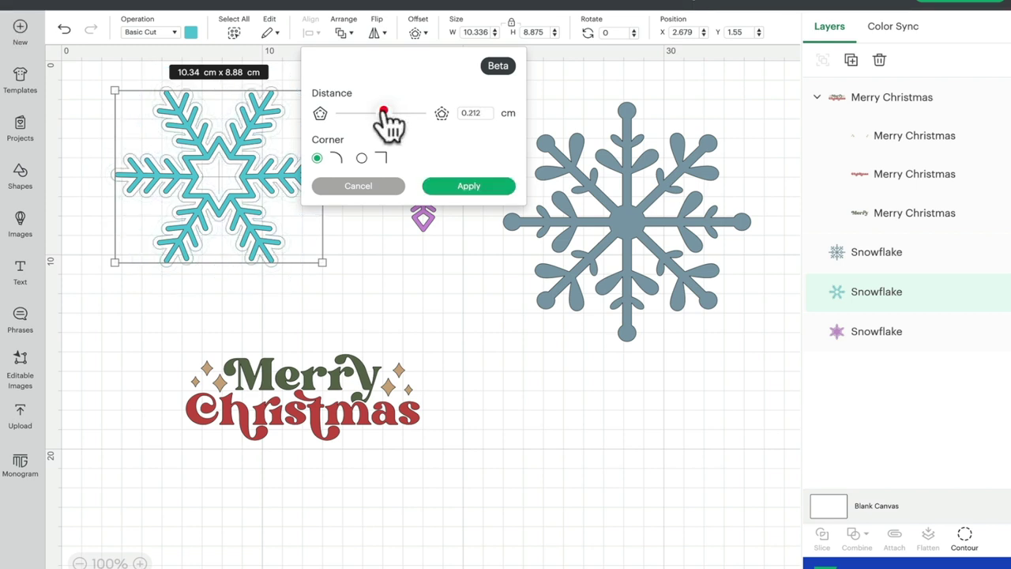
pyautogui.click(384, 113)
pyautogui.click(486, 112)
pyautogui.moveTo(486, 112); pyautogui.dragTo(451, 113)
pyautogui.write('0.2')
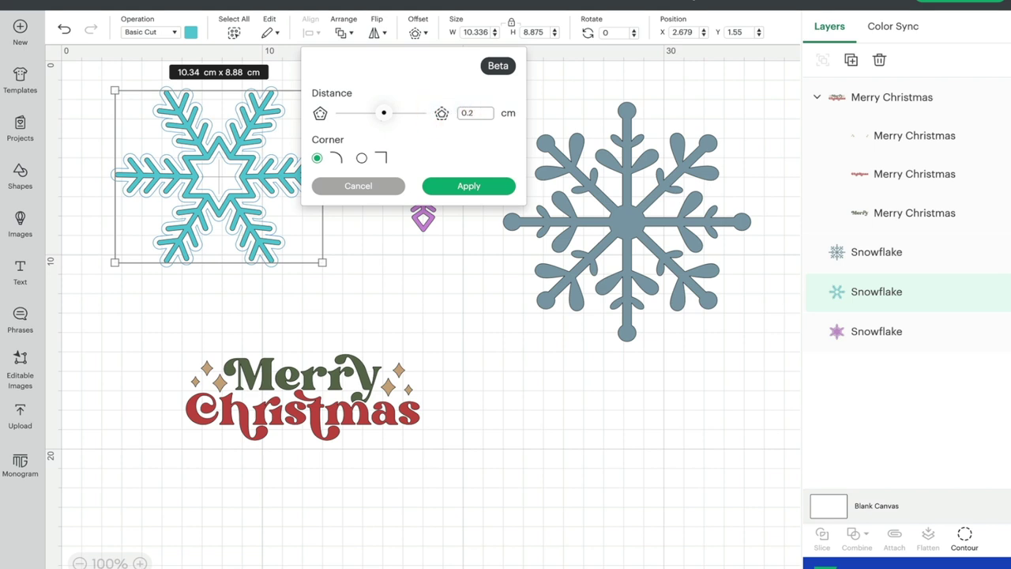
pyautogui.click(480, 186)
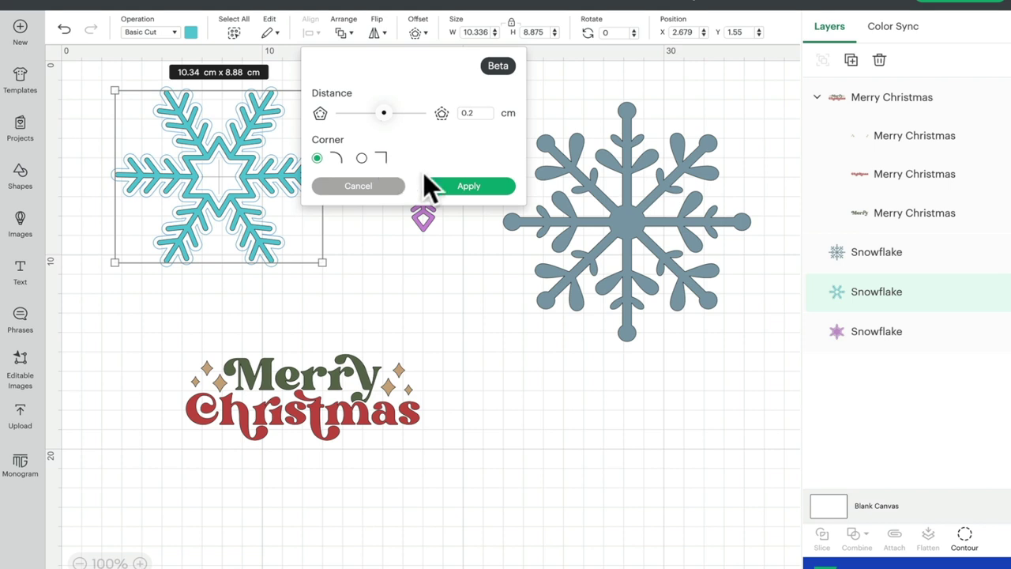
pyautogui.click(471, 189)
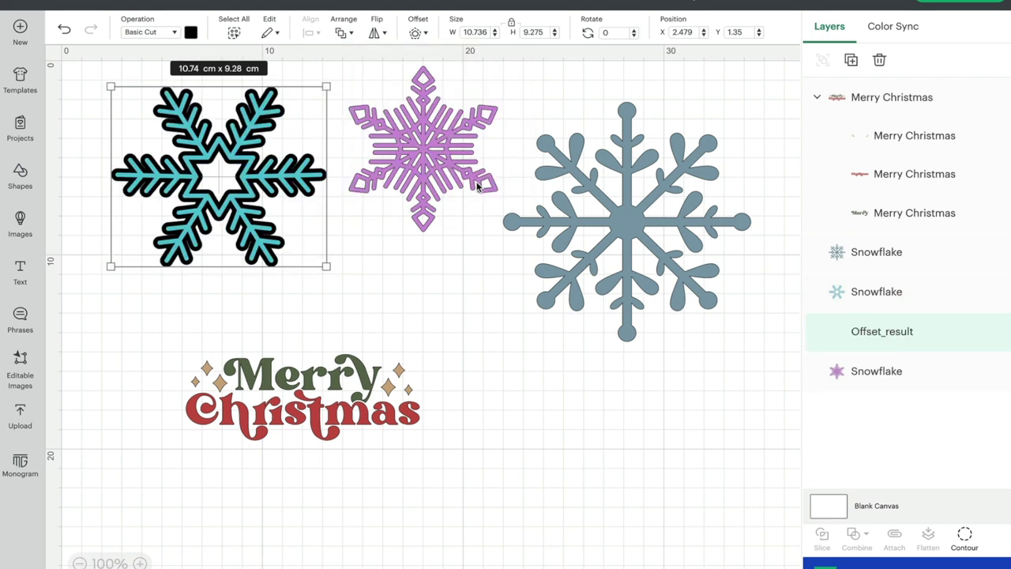
# Select the teal snowflake's Offset_result and try hiding its centre star contour.
pyautogui.click(874, 331)
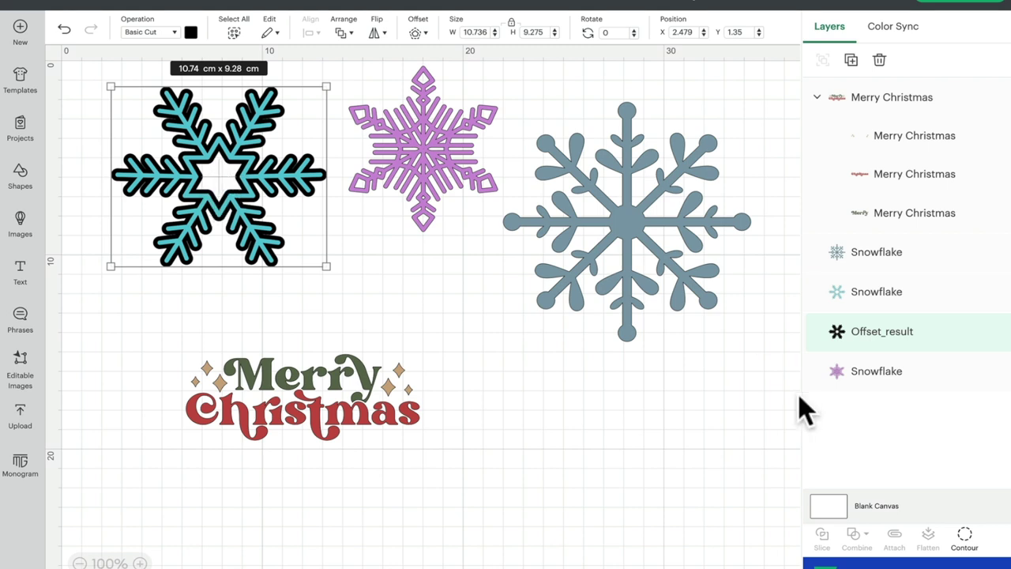
pyautogui.click(883, 348)
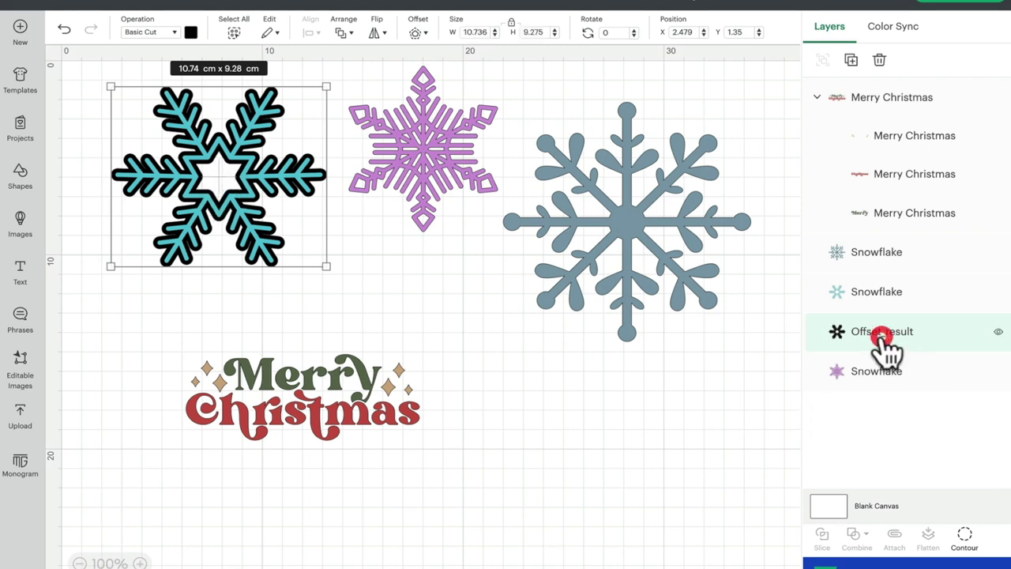
pyautogui.click(965, 537)
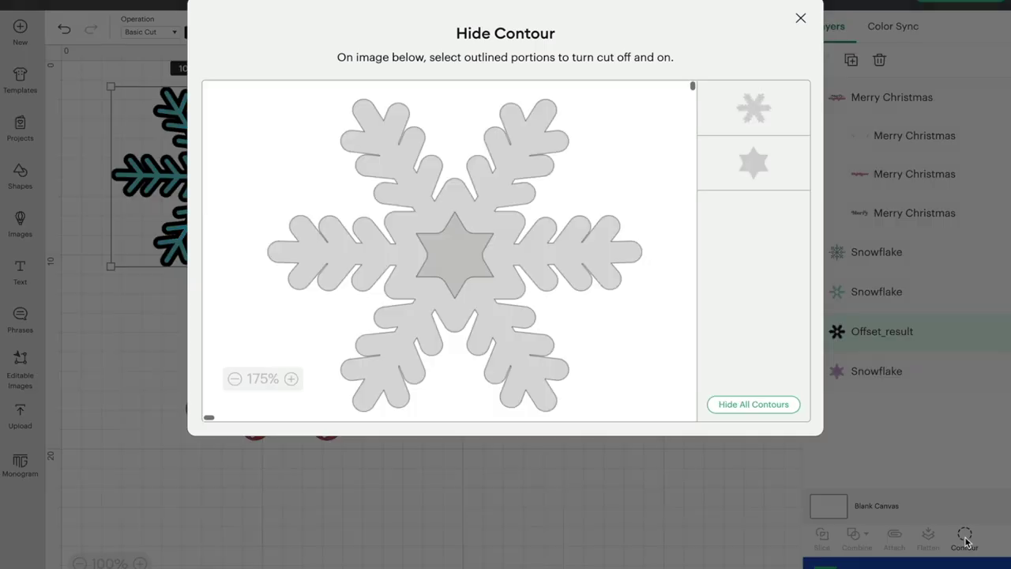
pyautogui.click(480, 250)
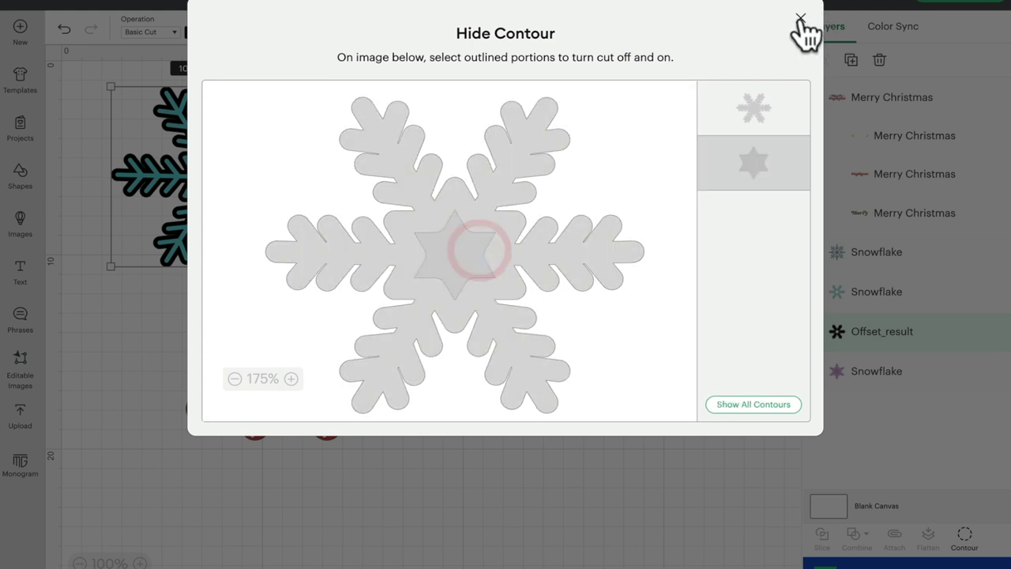
pyautogui.click(801, 18)
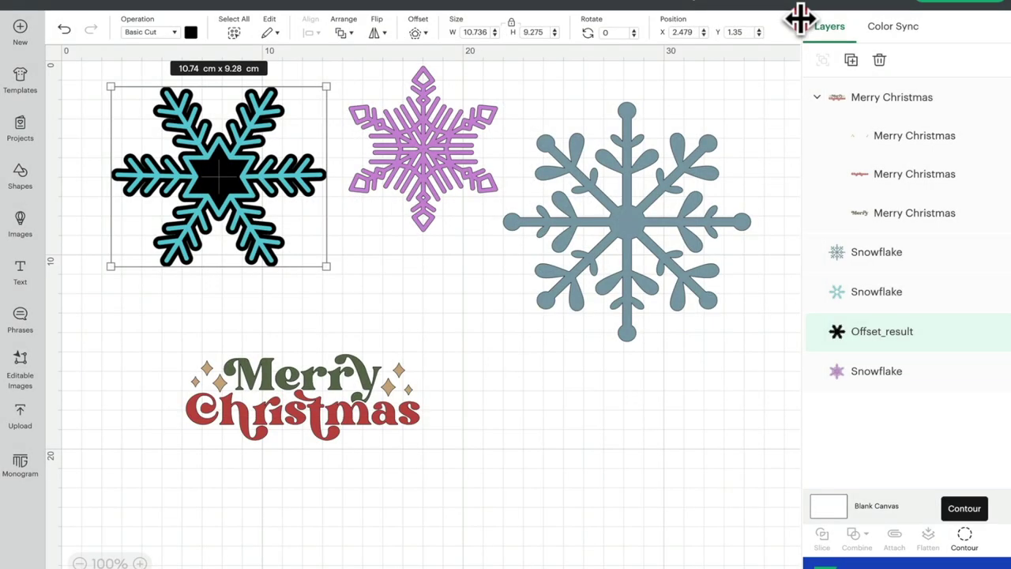
# Restore the offset's centre star cutout, then select the purple snowflake.
pyautogui.click(964, 539)
pyautogui.click(459, 237)
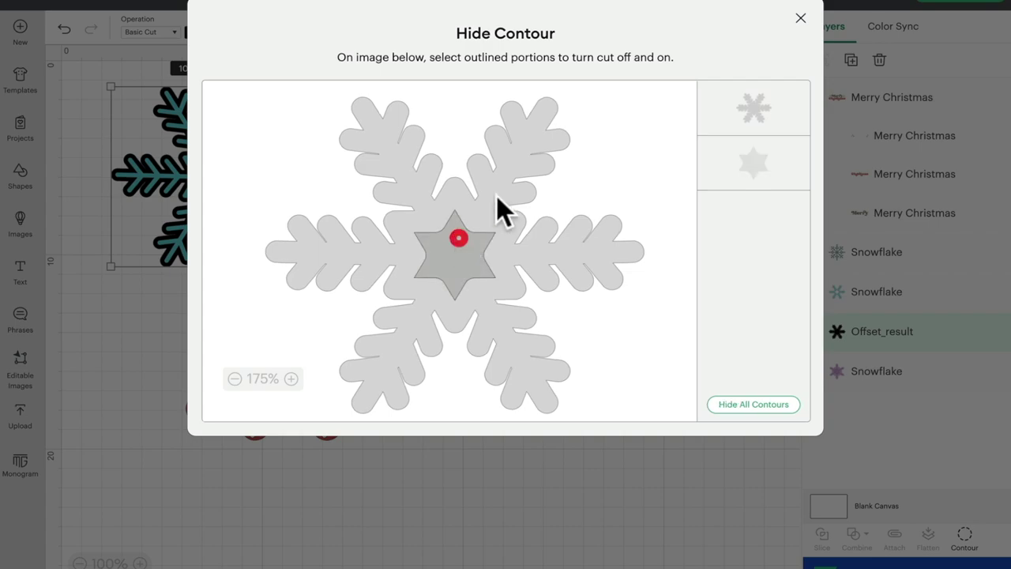
pyautogui.click(801, 17)
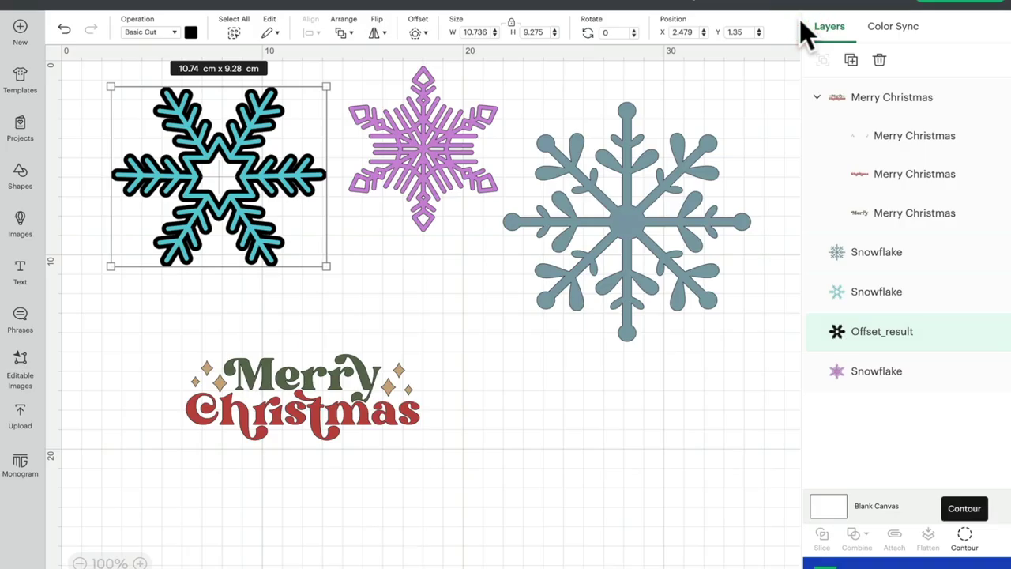
pyautogui.click(485, 417)
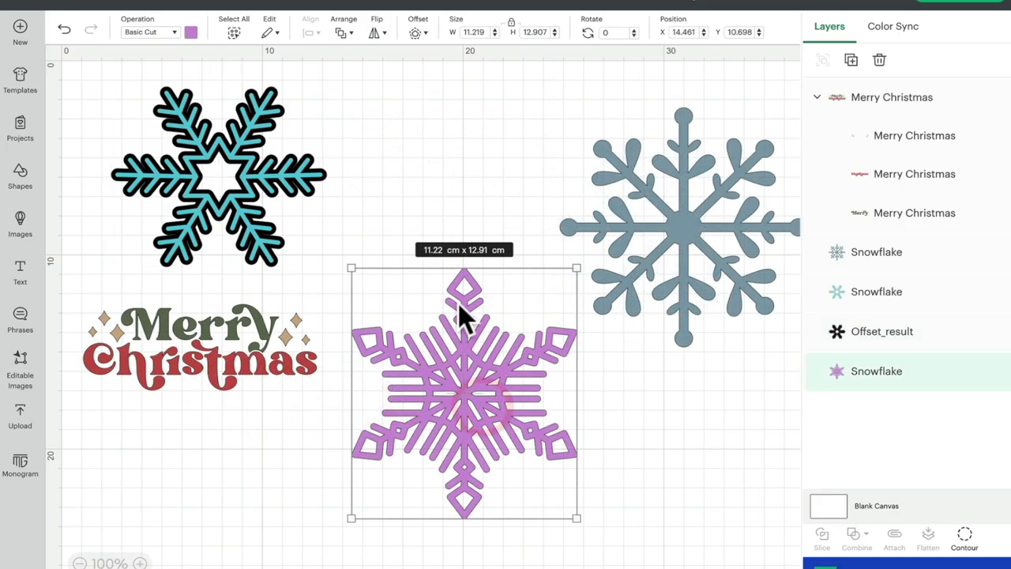
# Add a black inward offset of -0.141 cm to the purple snowflake.
pyautogui.click(419, 33)
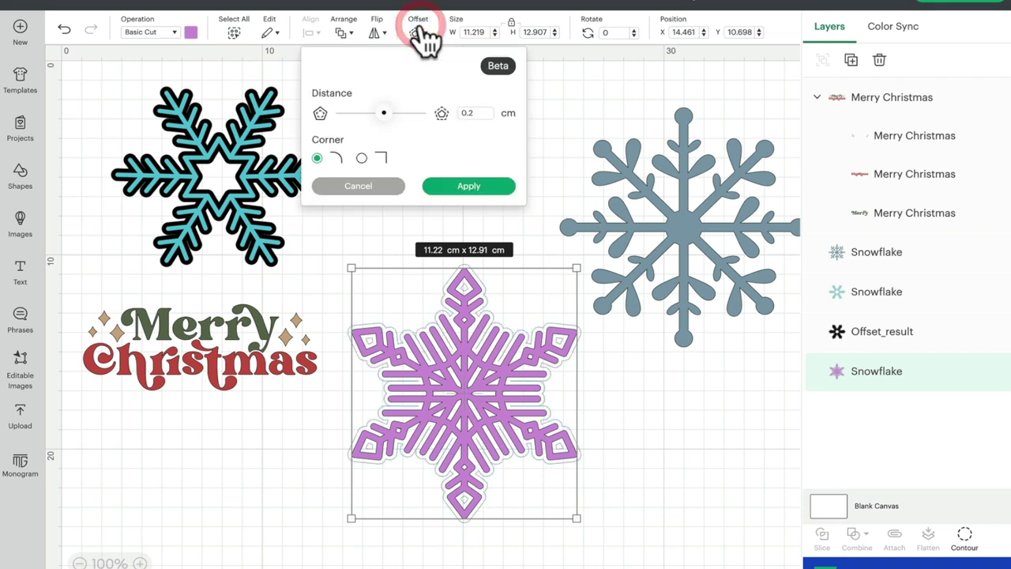
pyautogui.moveTo(385, 113)
pyautogui.mouseDown()
pyautogui.moveTo(375, 113)
pyautogui.moveTo(383, 114)
pyautogui.mouseUp()
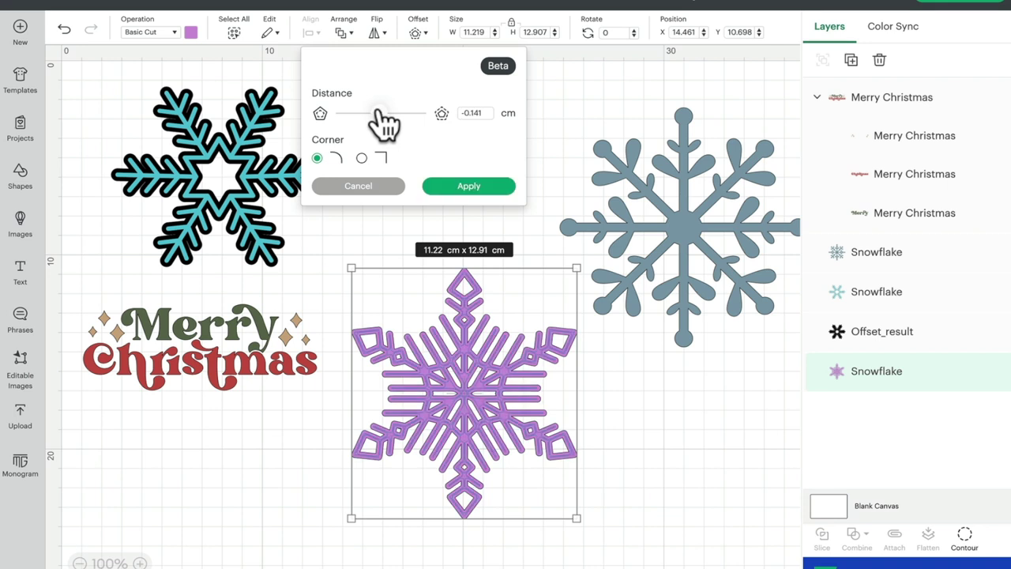
pyautogui.click(382, 114)
pyautogui.click(492, 190)
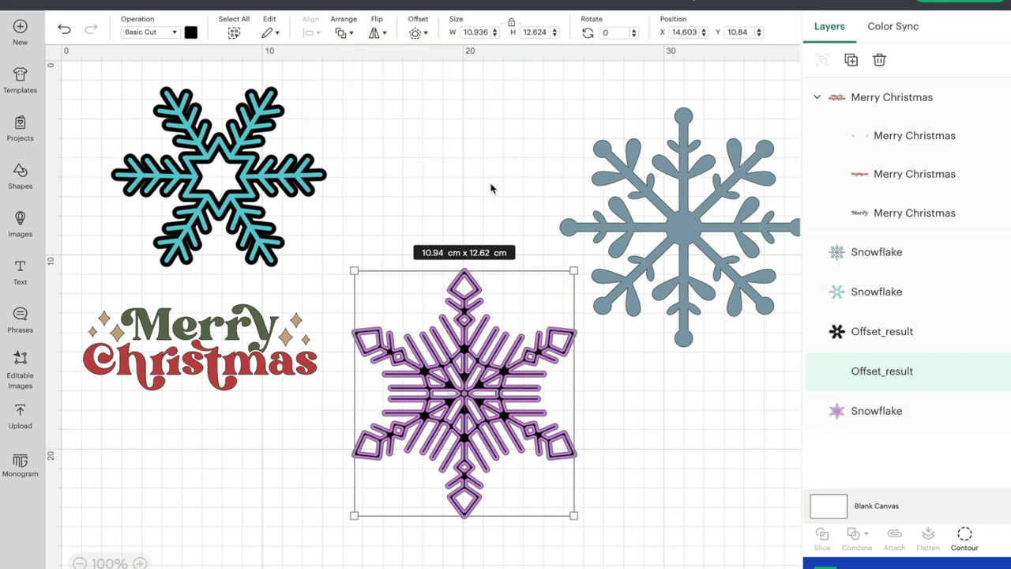
# Add a lavender outer offset around the purple snowflake and shift the grey snowflake right.
pyautogui.click(888, 410)
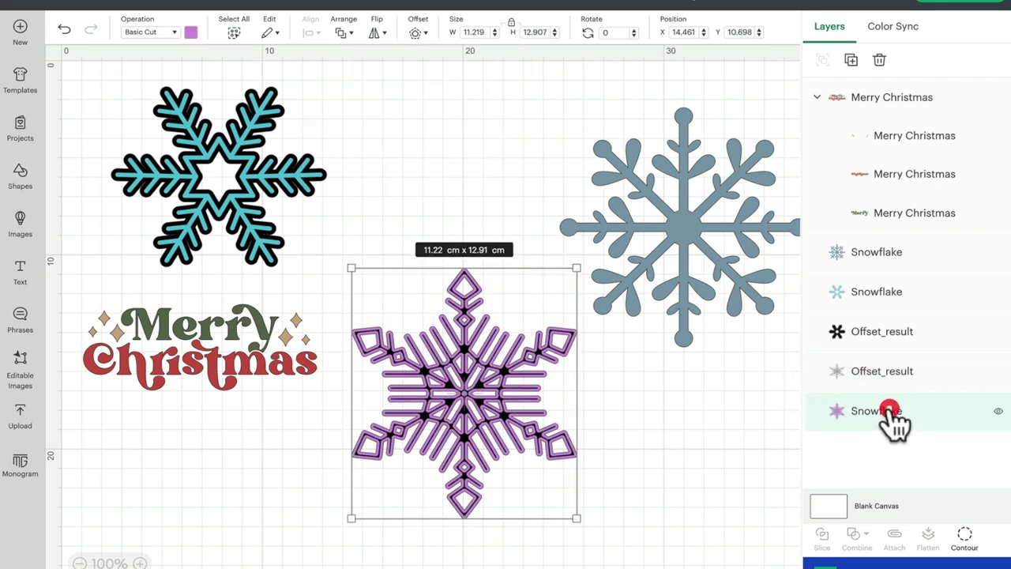
pyautogui.click(417, 30)
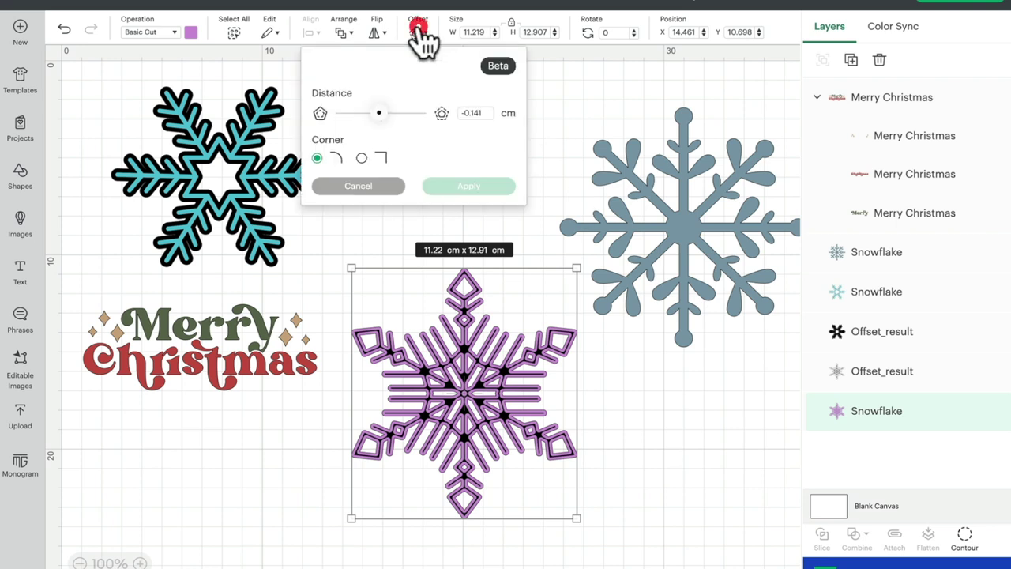
pyautogui.moveTo(379, 113); pyautogui.dragTo(383, 113)
pyautogui.click(498, 188)
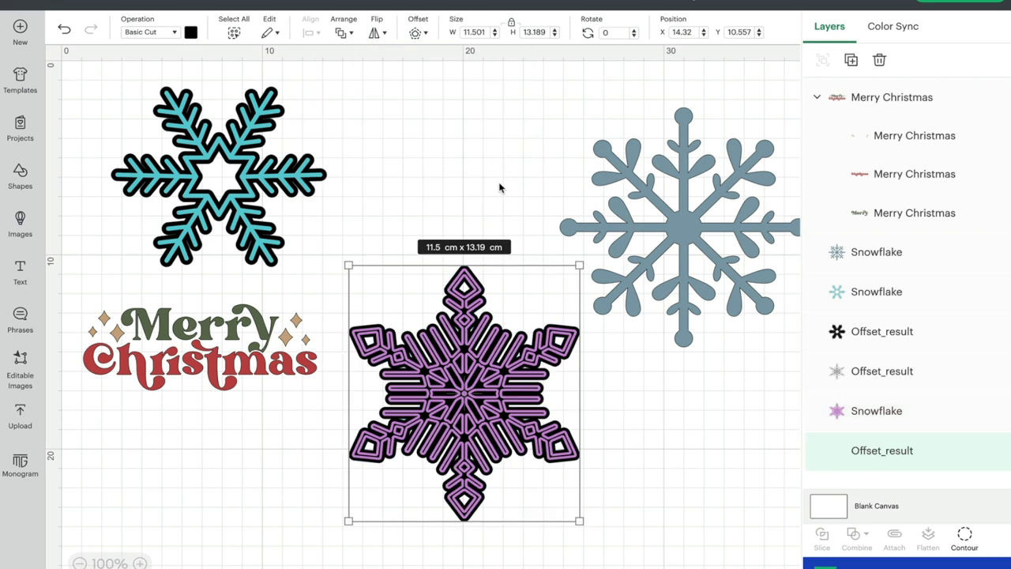
pyautogui.click(191, 32)
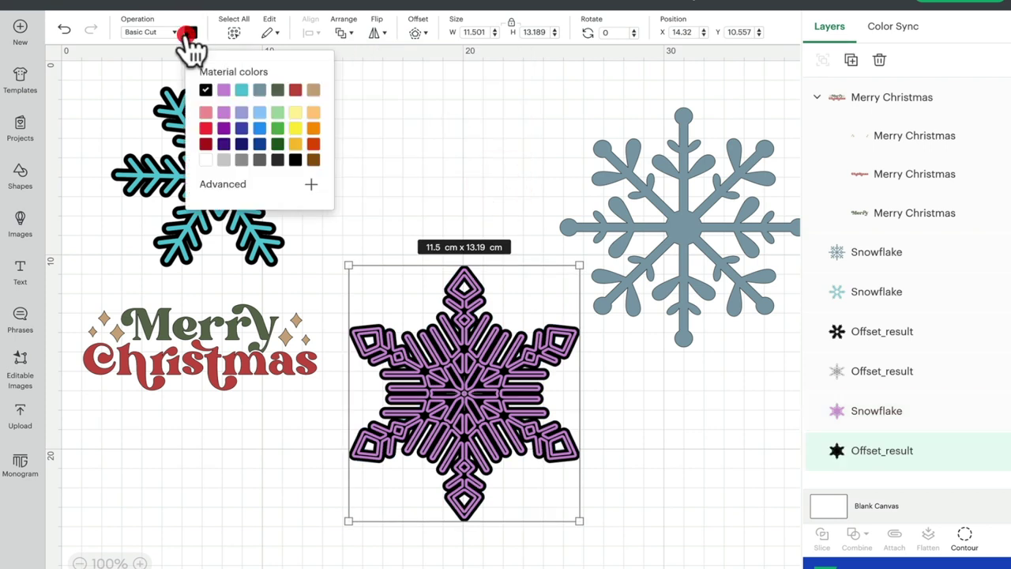
pyautogui.click(239, 113)
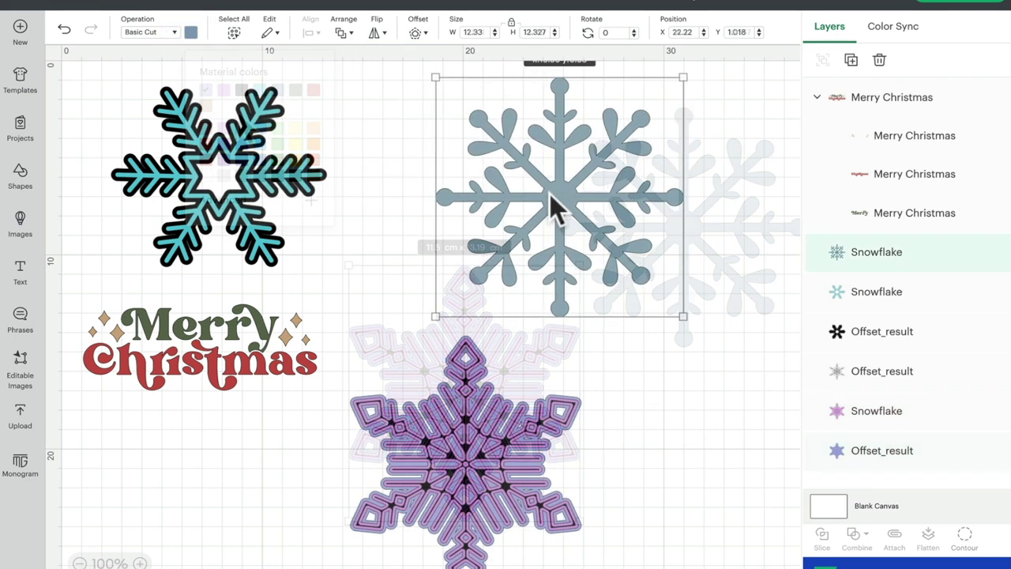
pyautogui.moveTo(550, 197); pyautogui.dragTo(558, 199)
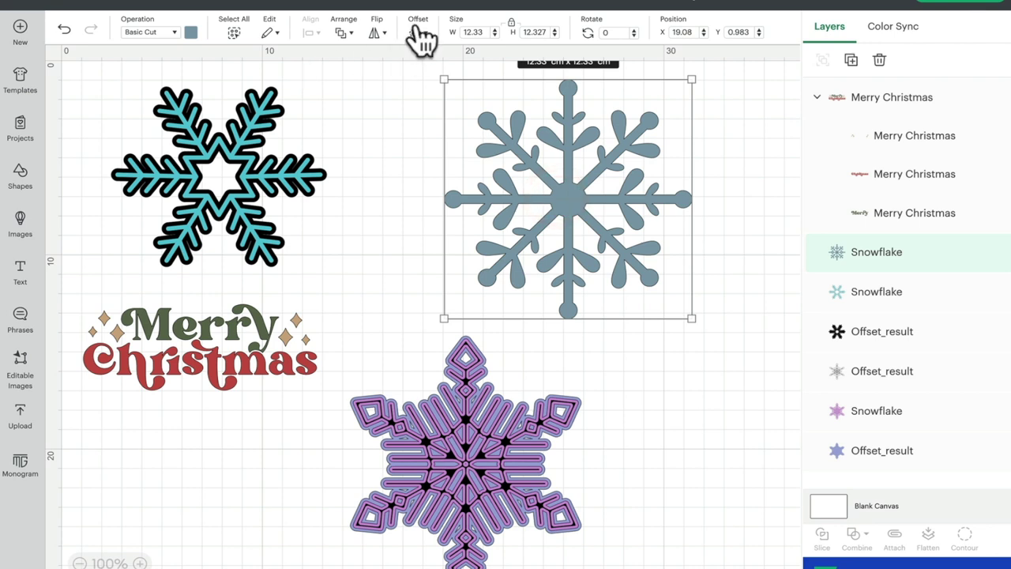
# Give the top-right snowflake a blue outer offset and hide its original grey Snowflake layer.
pyautogui.click(416, 31)
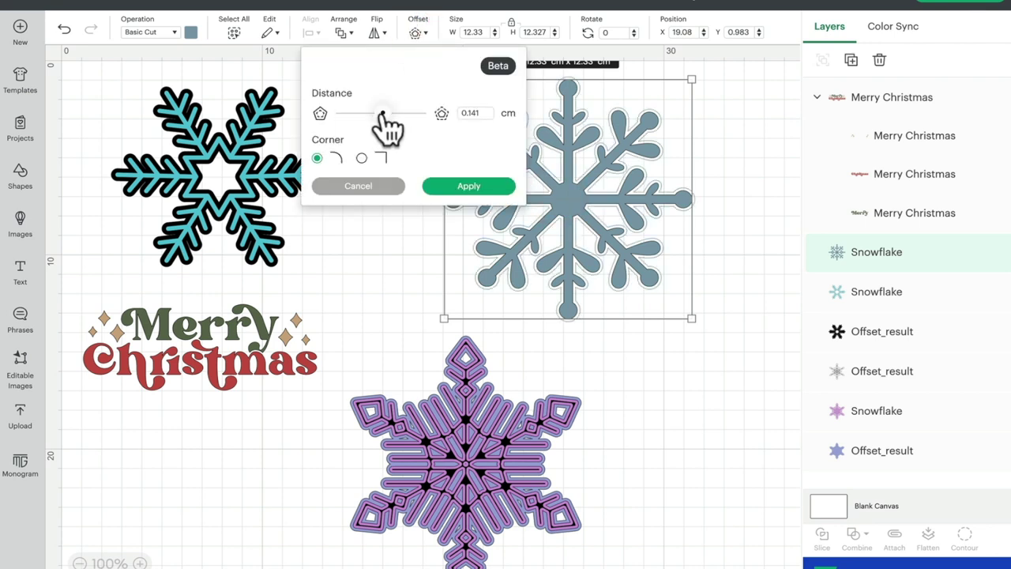
pyautogui.moveTo(383, 113); pyautogui.dragTo(379, 113)
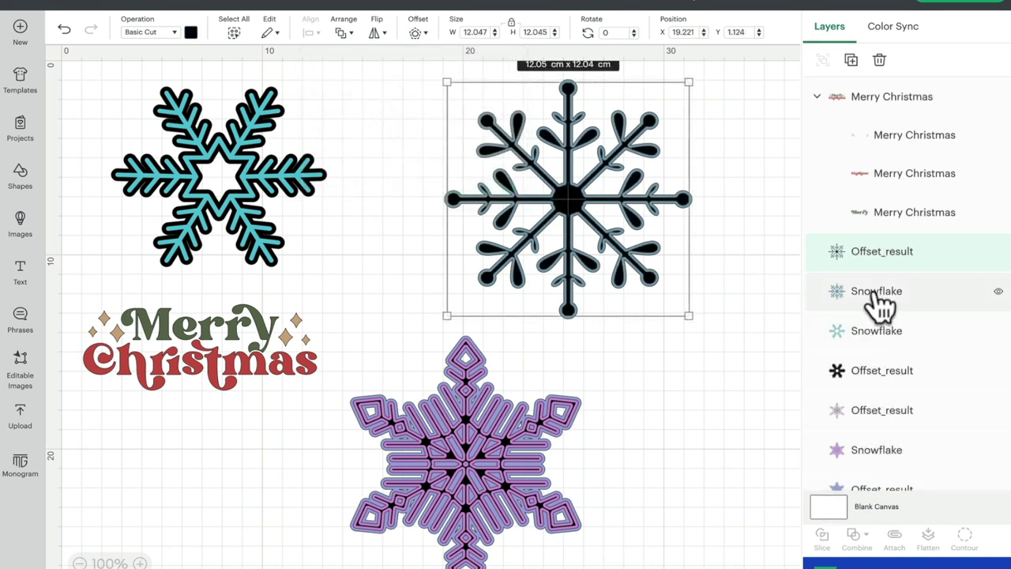
pyautogui.click(877, 301)
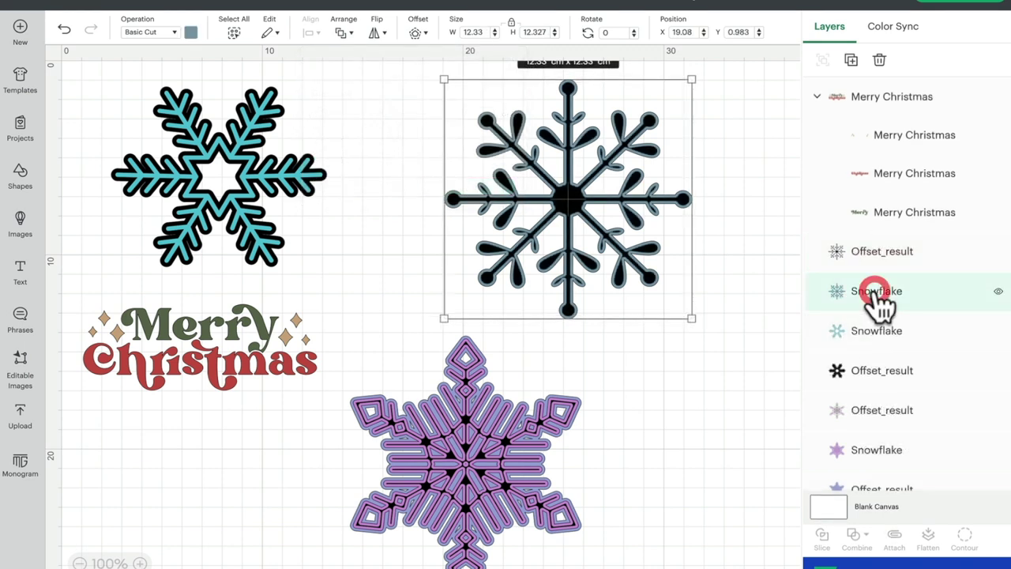
pyautogui.click(415, 33)
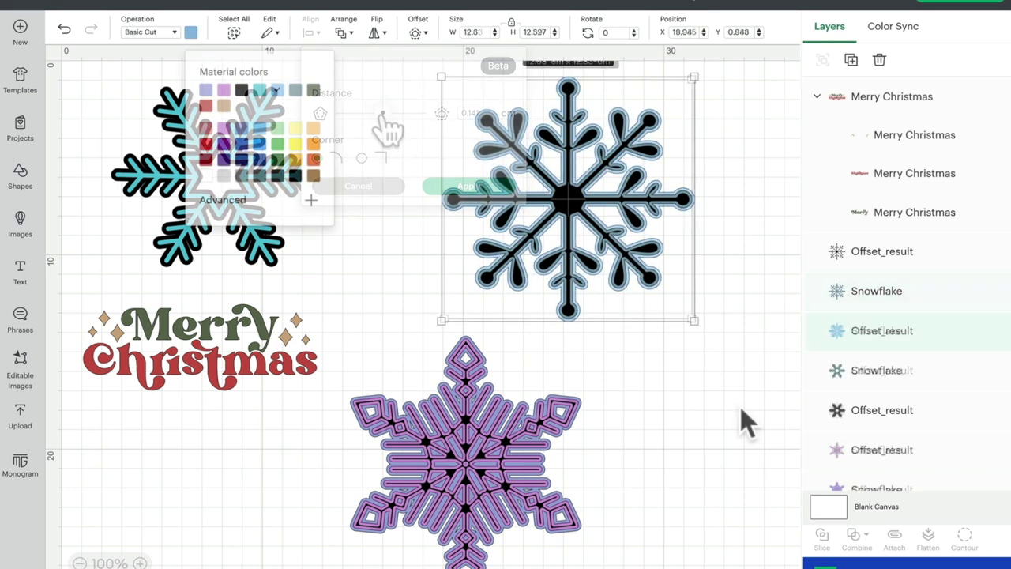
pyautogui.click(741, 407)
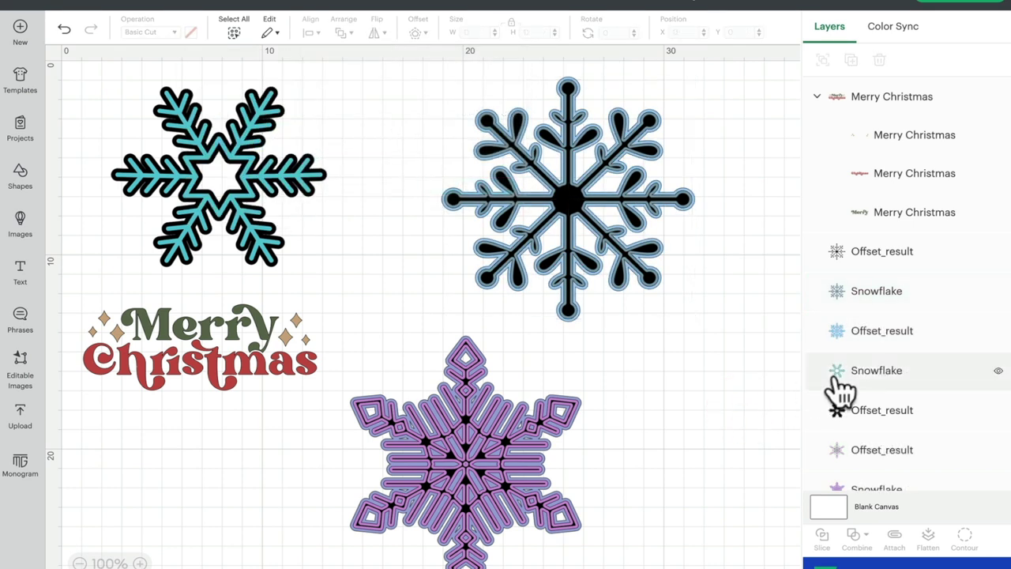
pyautogui.click(859, 290)
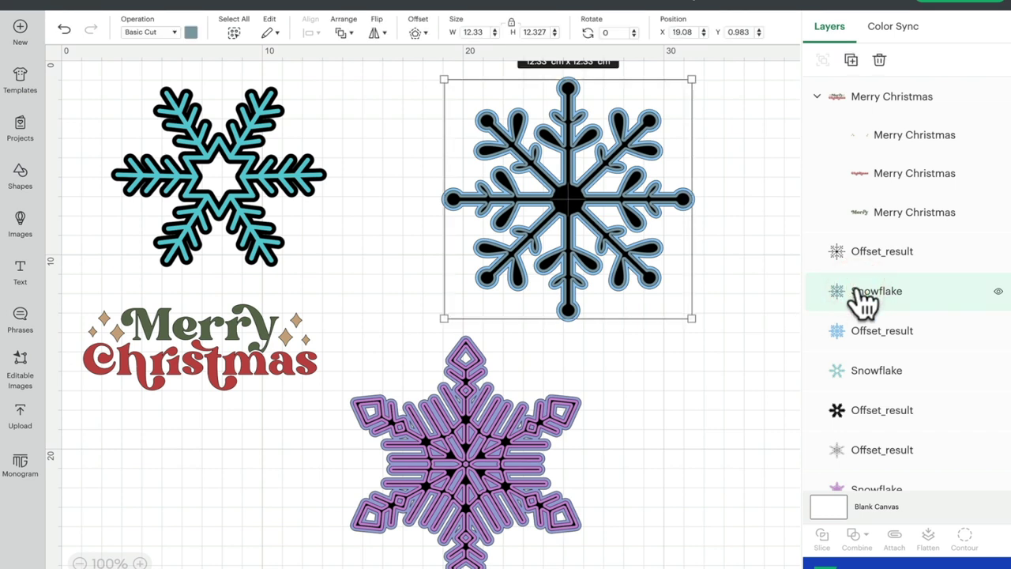
pyautogui.click(998, 291)
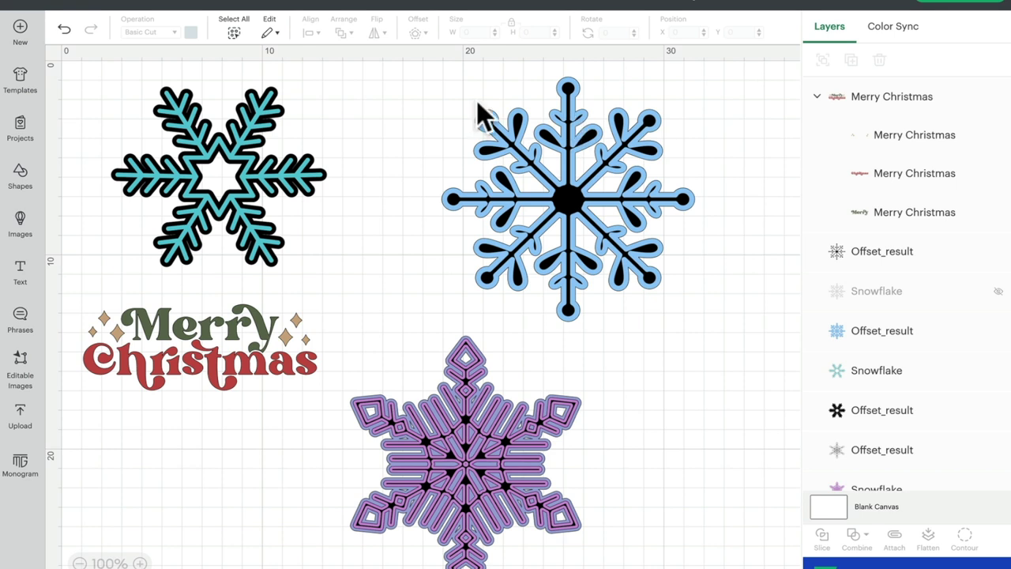
# Slice the top-right snowflake with its offsets and hide the top slice result.
pyautogui.moveTo(407, 70); pyautogui.dragTo(707, 255)
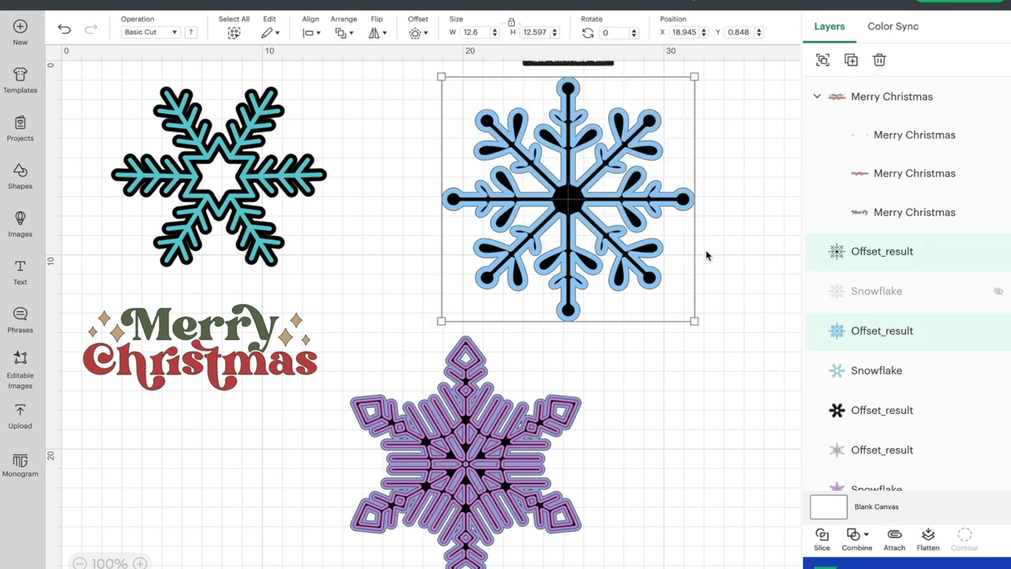
pyautogui.click(823, 540)
pyautogui.click(997, 97)
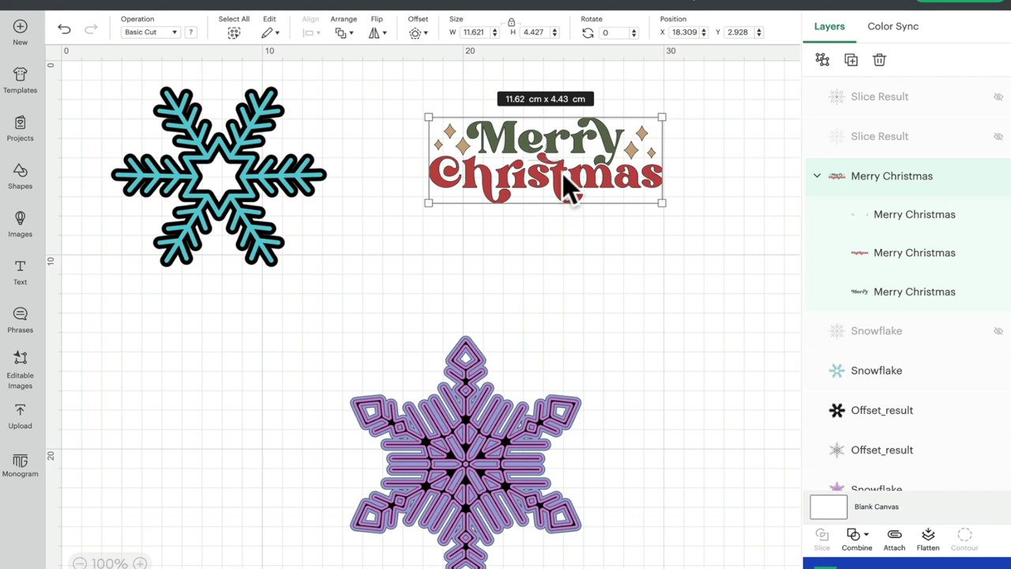
# Enlarge the Merry Christmas graphic and move it to the upper middle of the mat.
pyautogui.moveTo(662, 203); pyautogui.dragTo(707, 219)
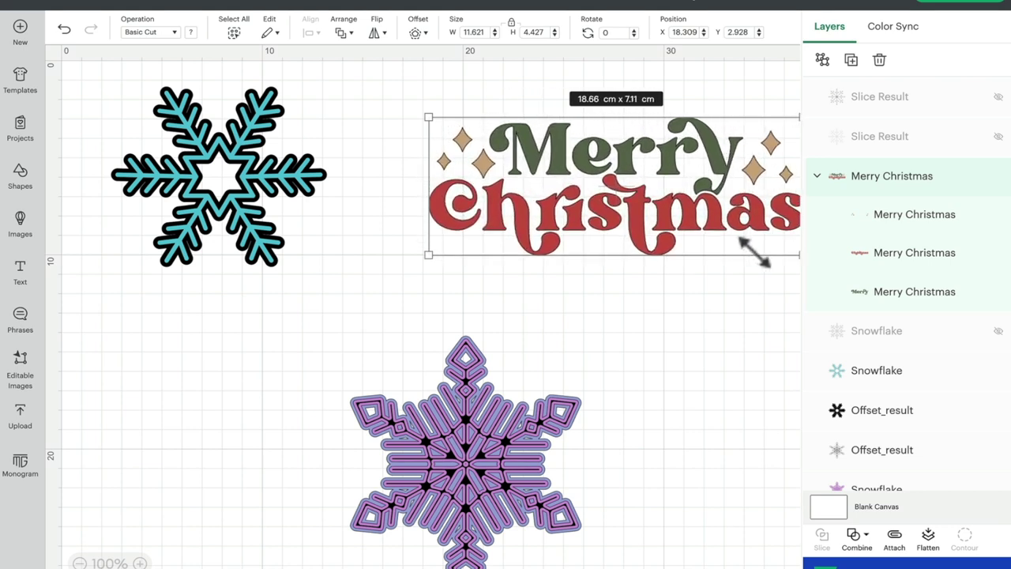
pyautogui.moveTo(755, 252); pyautogui.dragTo(763, 262)
pyautogui.moveTo(700, 219); pyautogui.dragTo(635, 222)
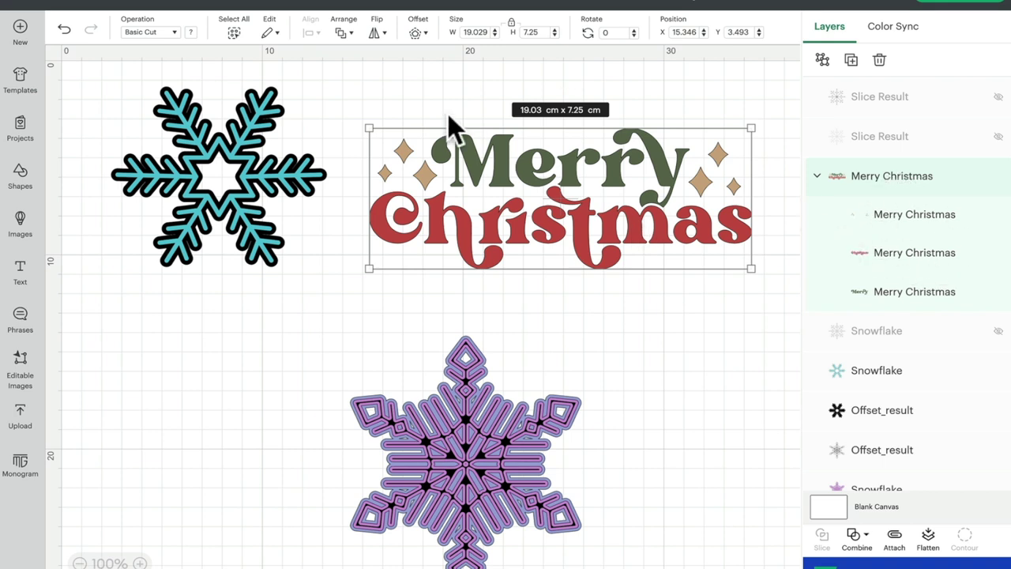
# Add a black welded 0.459 cm outer offset around Merry Christmas.
pyautogui.click(417, 34)
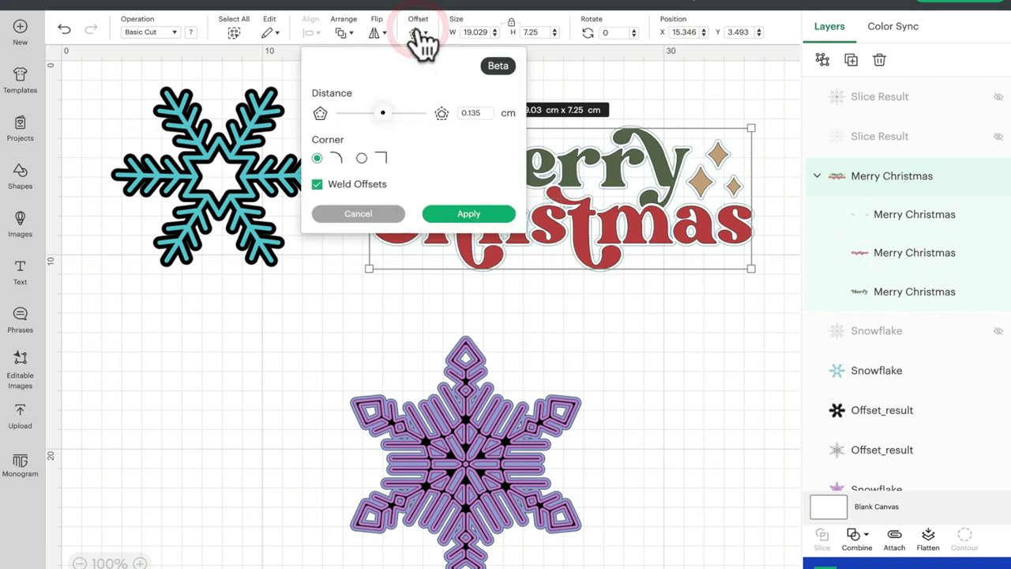
pyautogui.moveTo(390, 117); pyautogui.dragTo(382, 115)
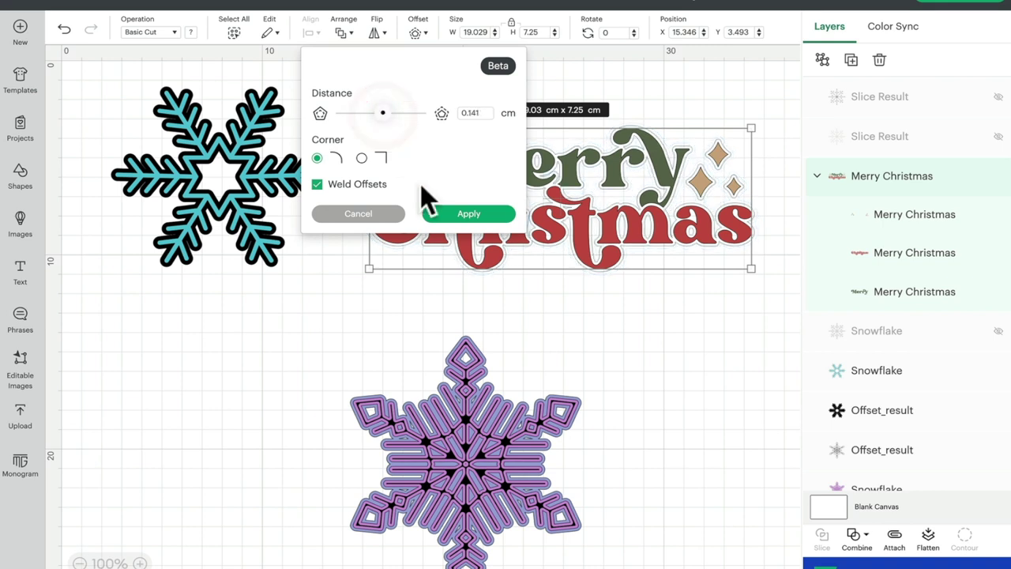
pyautogui.click(470, 215)
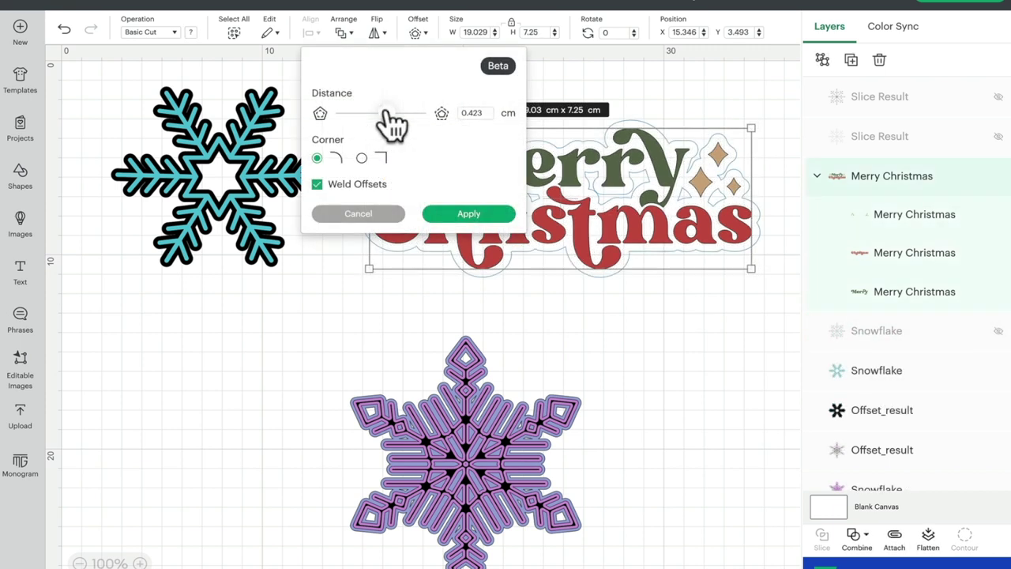
pyautogui.click(387, 113)
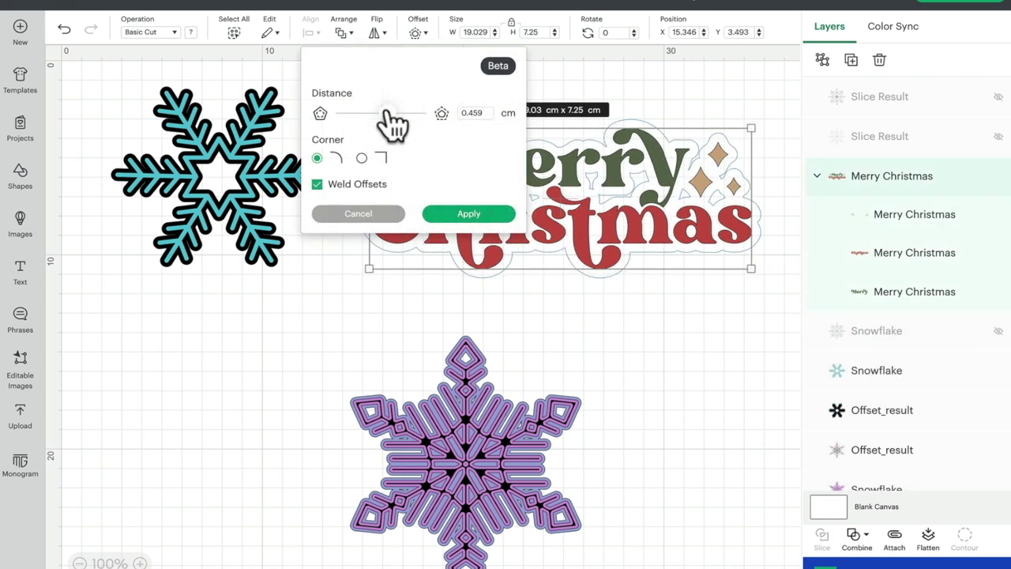
pyautogui.click(483, 216)
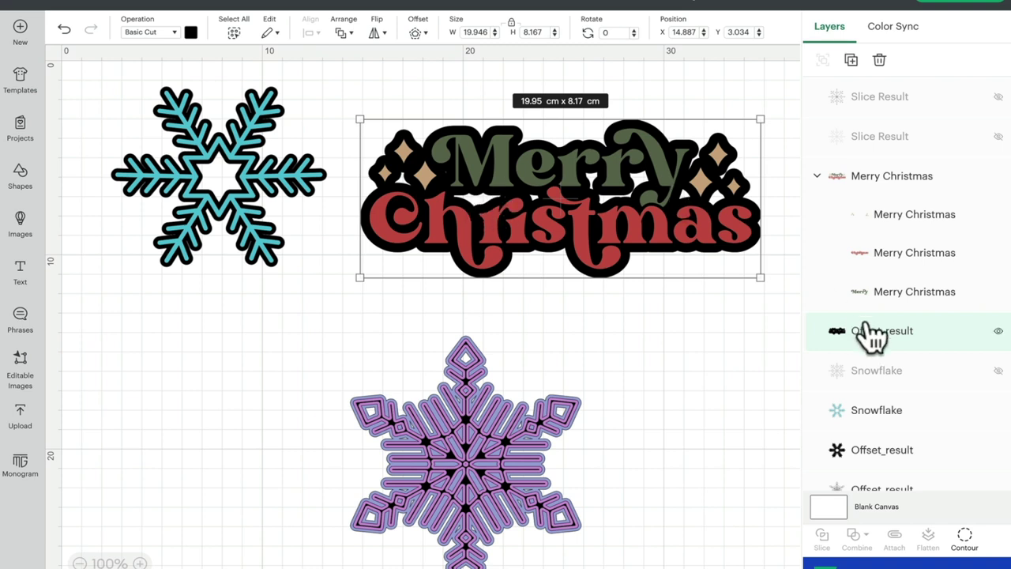
pyautogui.click(965, 537)
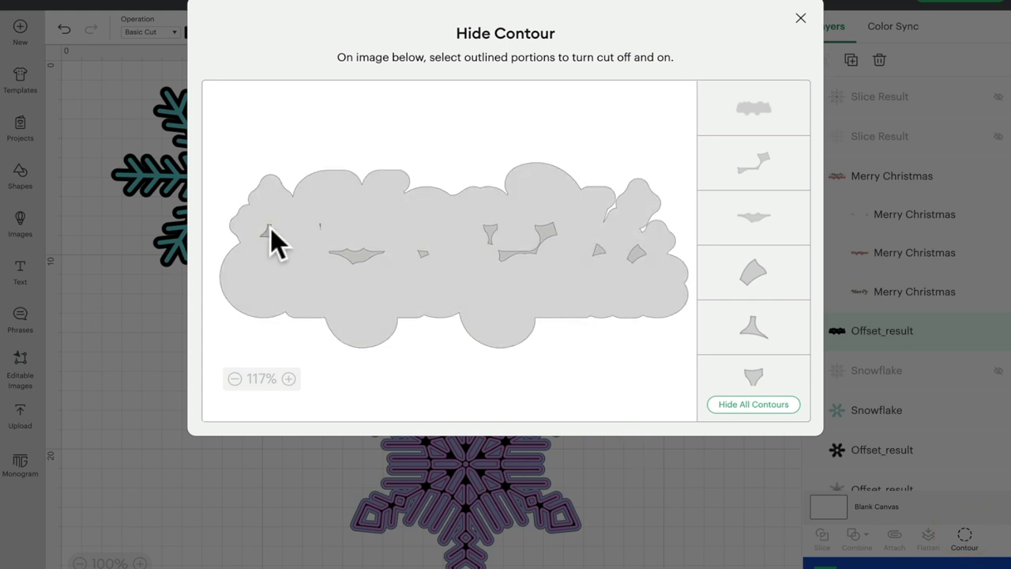
# Hide the two small inner holes in the Merry Christmas offset and return to the canvas.
pyautogui.click(270, 229)
pyautogui.click(322, 224)
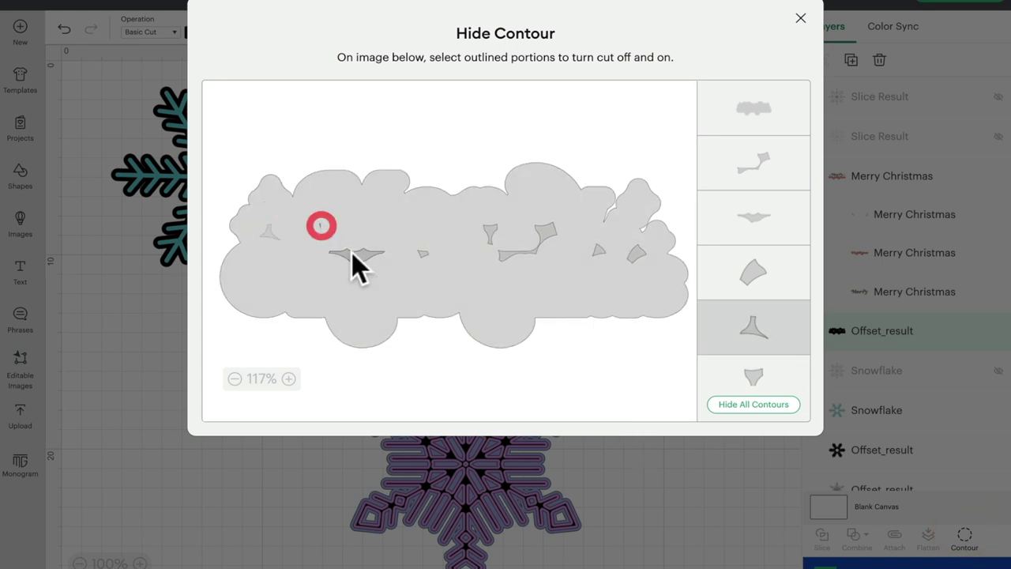
pyautogui.click(801, 18)
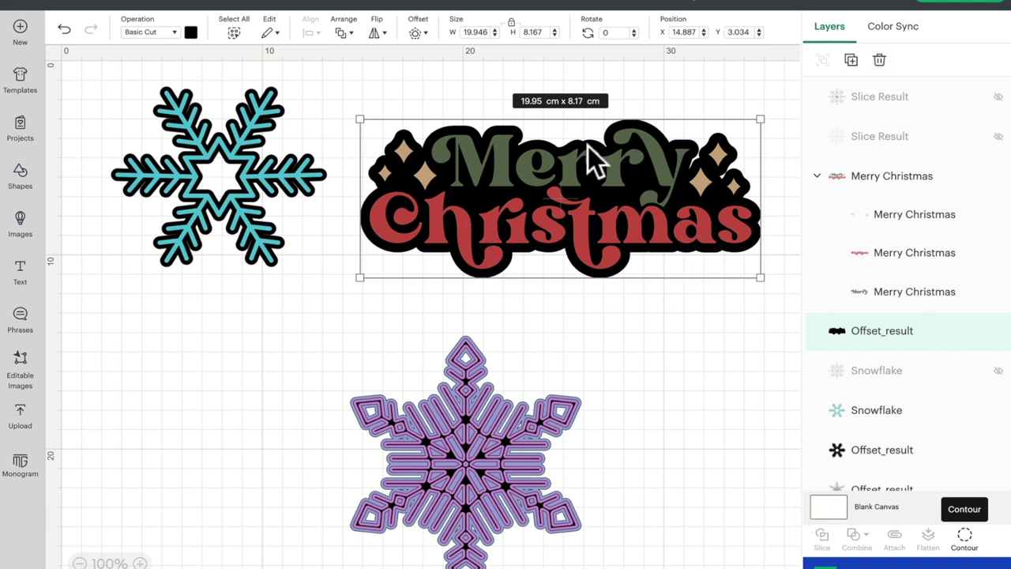
# Delete the Merry Christmas offset, try a 0.459 cm offset on Christmas alone, then delete it.
pyautogui.click(880, 61)
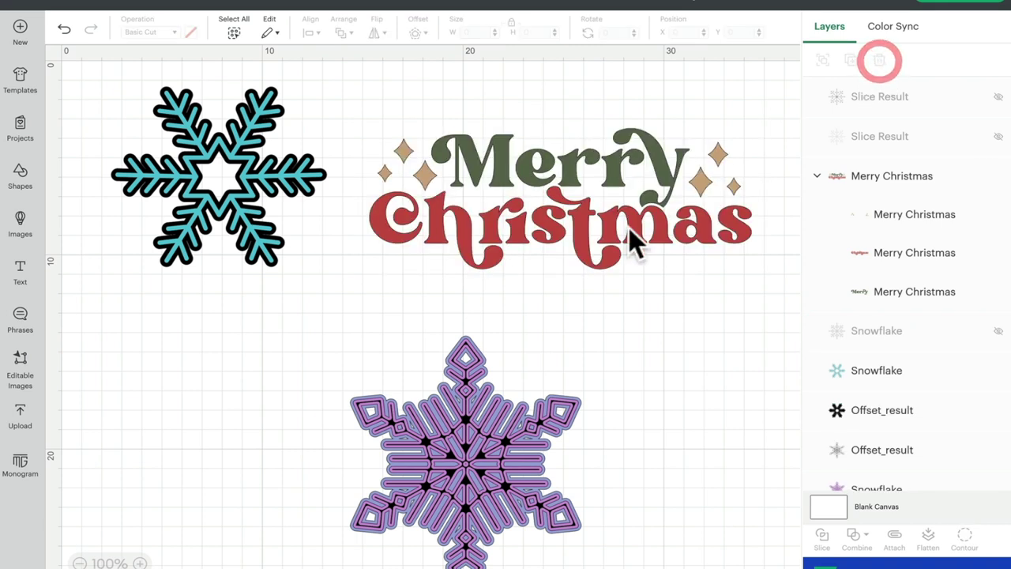
pyautogui.click(627, 228)
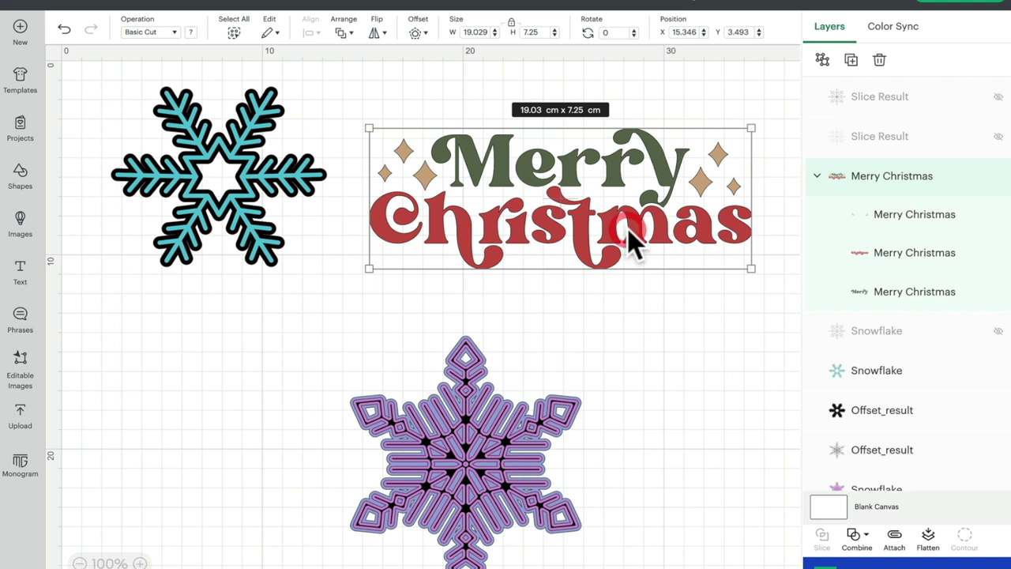
pyautogui.click(889, 260)
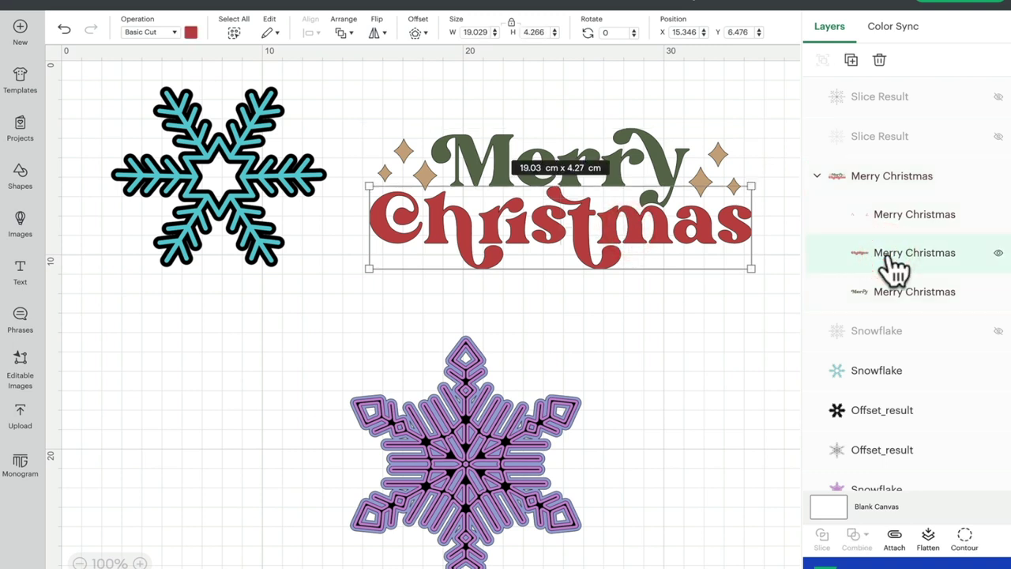
pyautogui.click(419, 38)
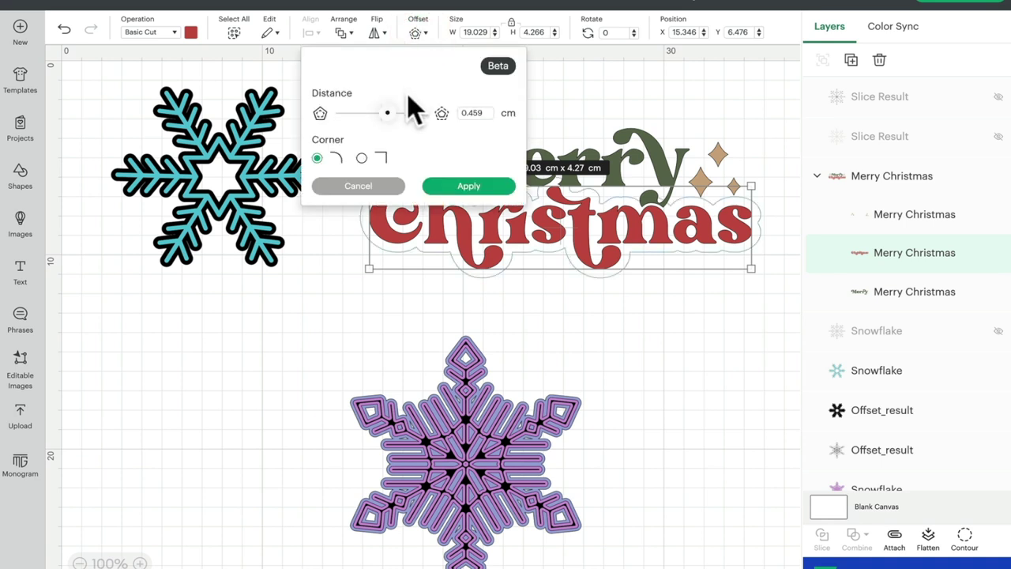
pyautogui.click(477, 185)
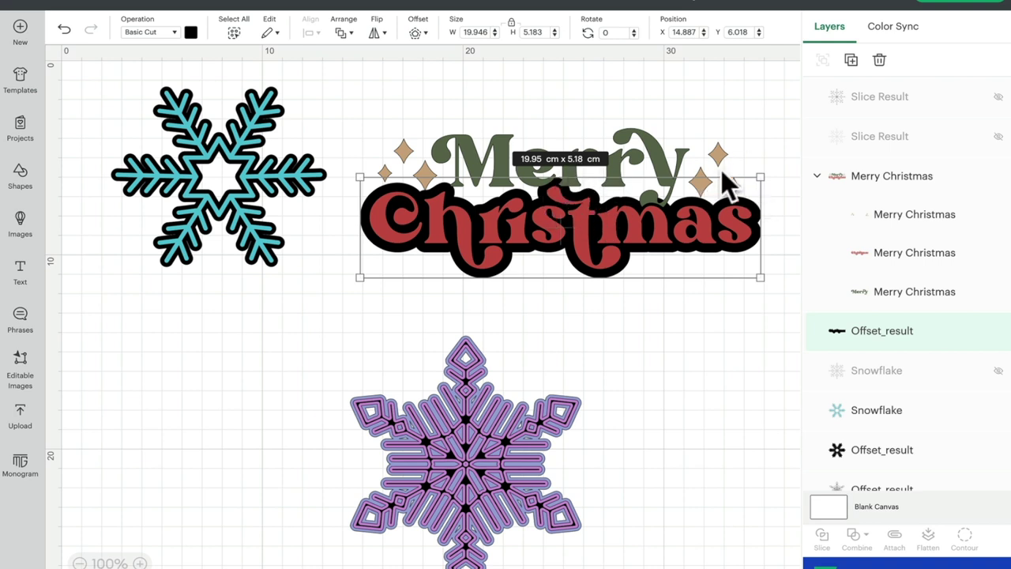
pyautogui.click(879, 60)
# Ungroup the Merry Christmas graphic and move Merry higher above Christmas.
pyautogui.click(651, 169)
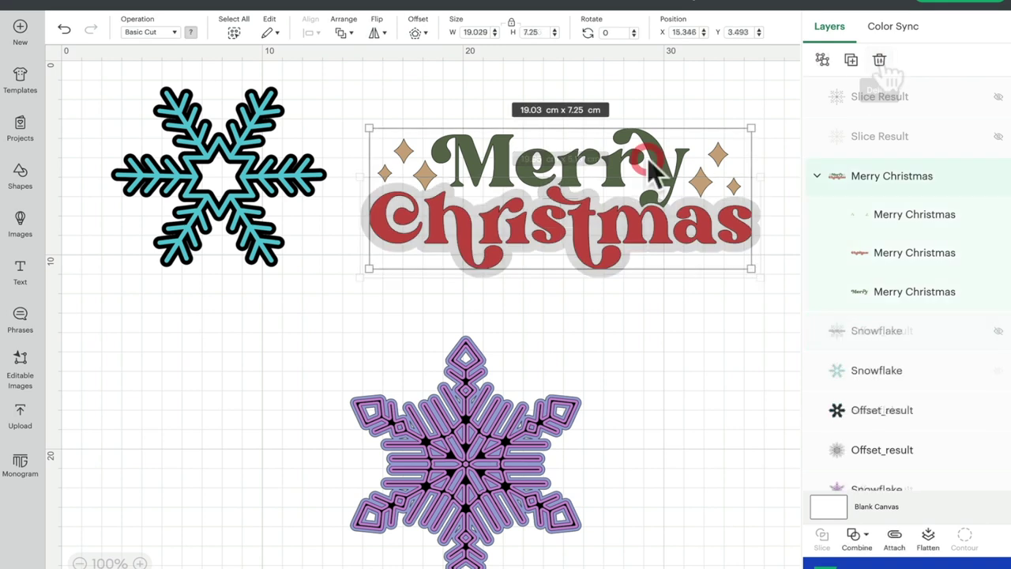
pyautogui.click(822, 63)
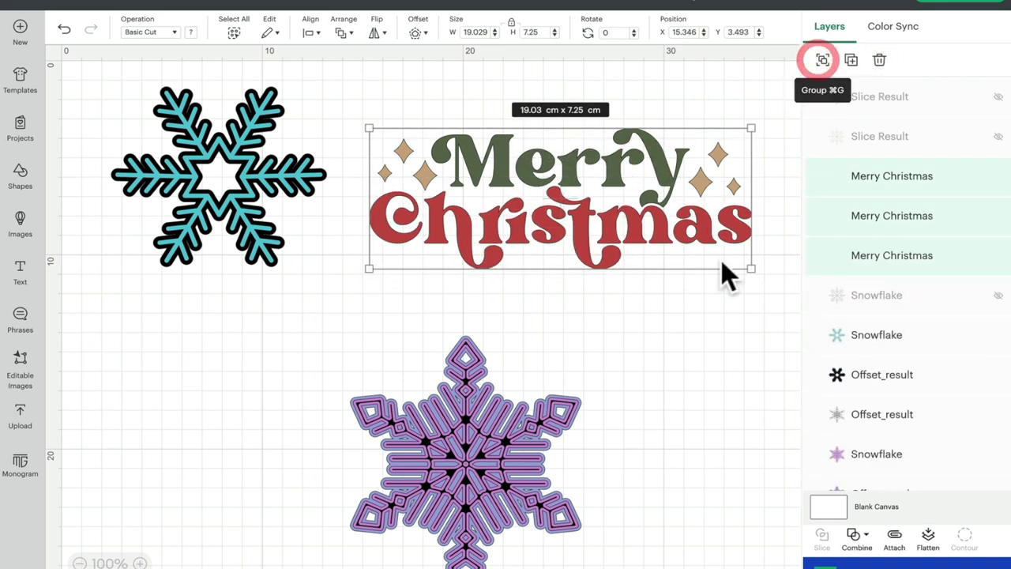
pyautogui.click(676, 348)
pyautogui.click(650, 175)
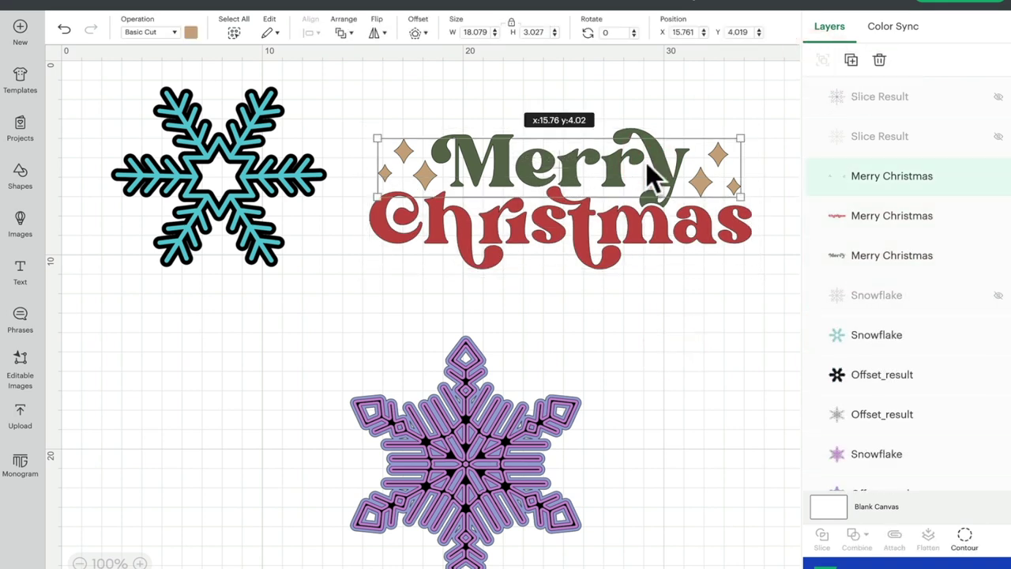
pyautogui.moveTo(648, 166); pyautogui.dragTo(648, 135)
# Add a thin black 0.141 cm offset around the Christmas text.
pyautogui.click(670, 199)
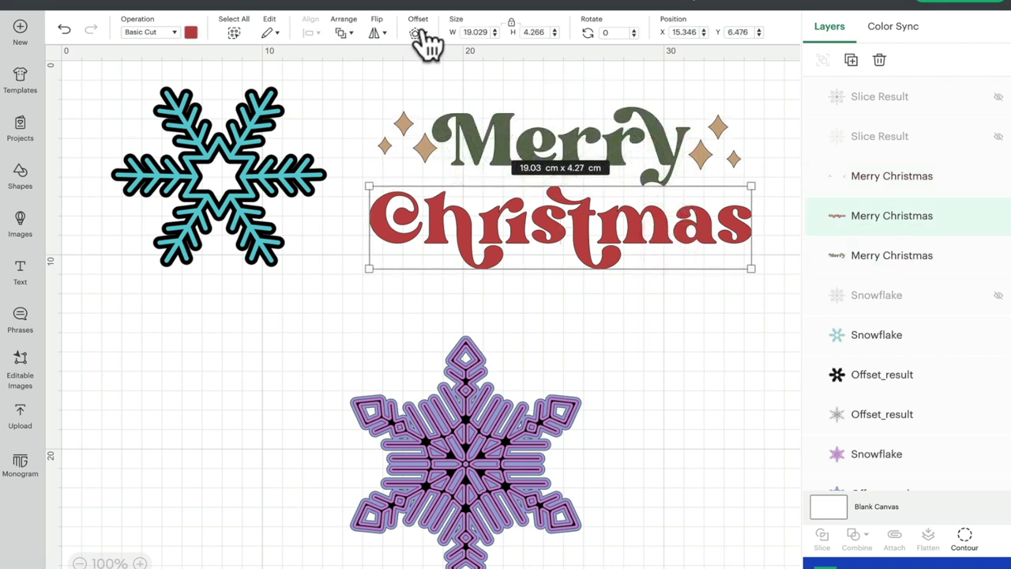
pyautogui.click(417, 33)
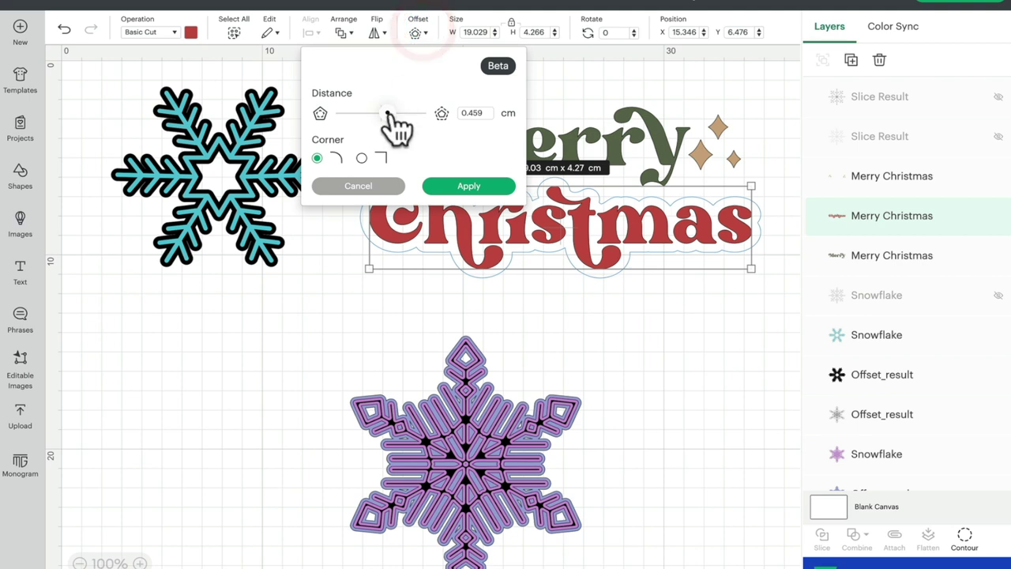
pyautogui.moveTo(388, 113); pyautogui.dragTo(382, 115)
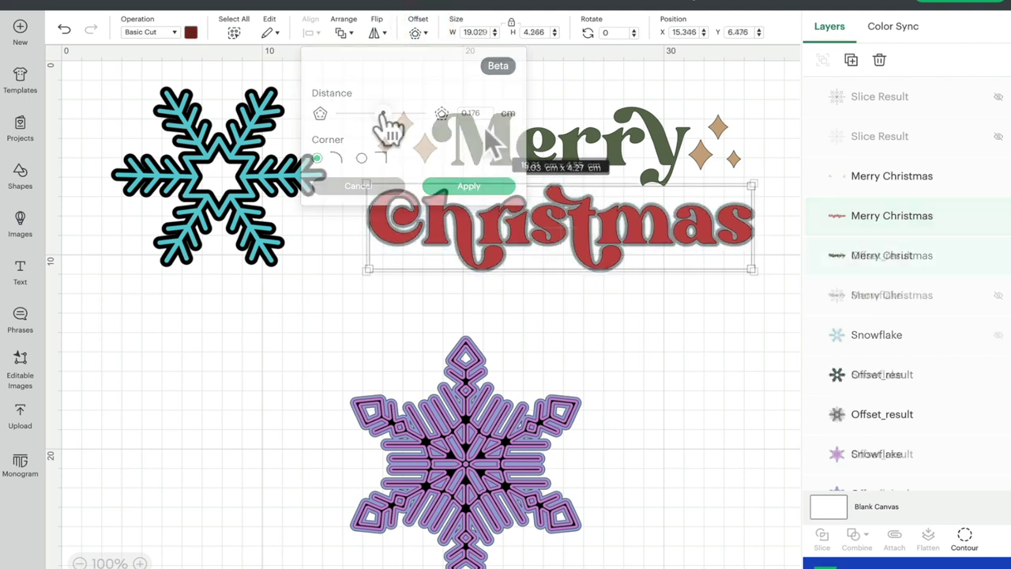
pyautogui.click(484, 128)
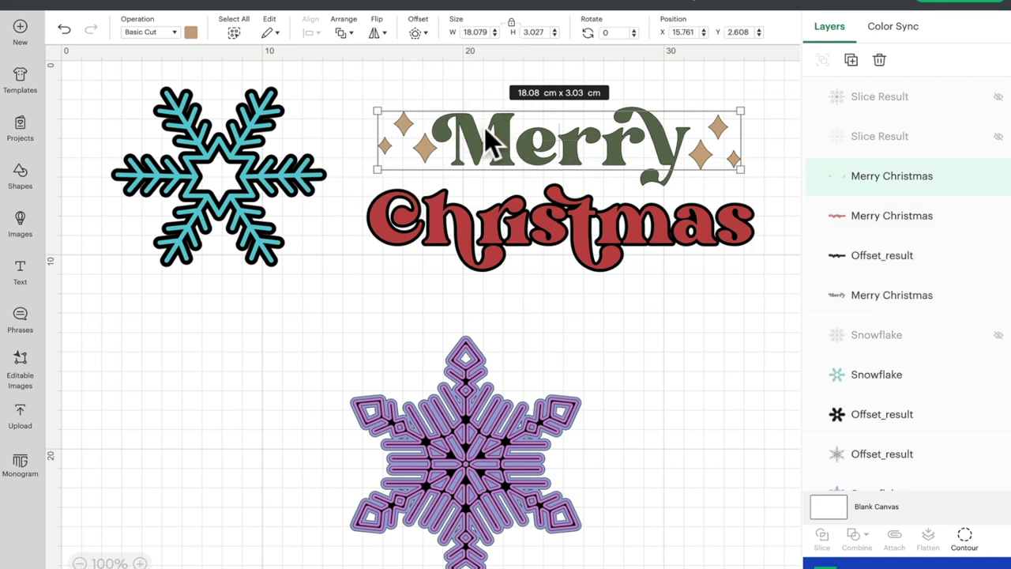
# Move the sparkles below the text, give Merry its own black offset, and nudge it down.
pyautogui.click(714, 123)
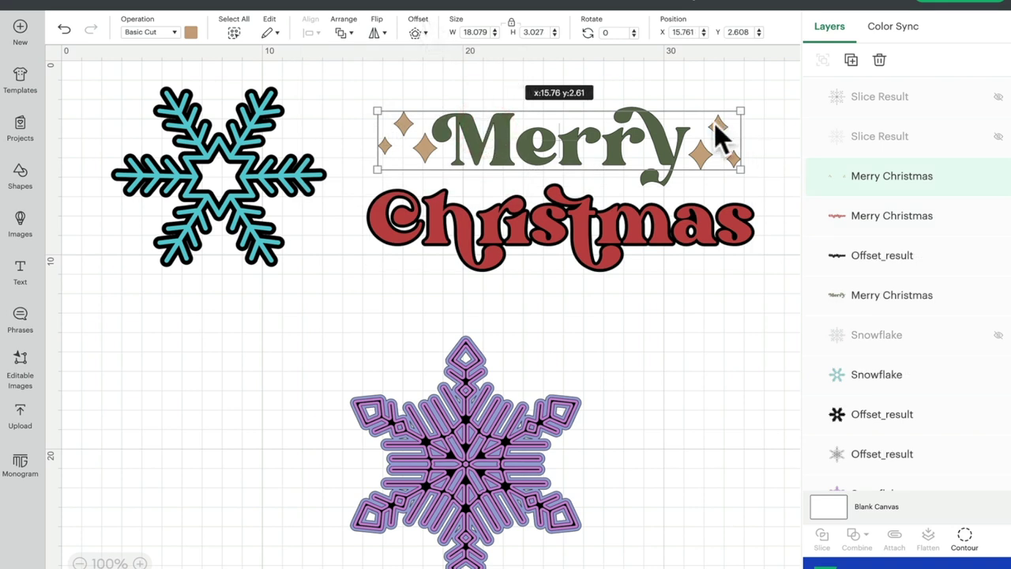
pyautogui.moveTo(714, 123); pyautogui.dragTo(592, 366)
pyautogui.click(629, 136)
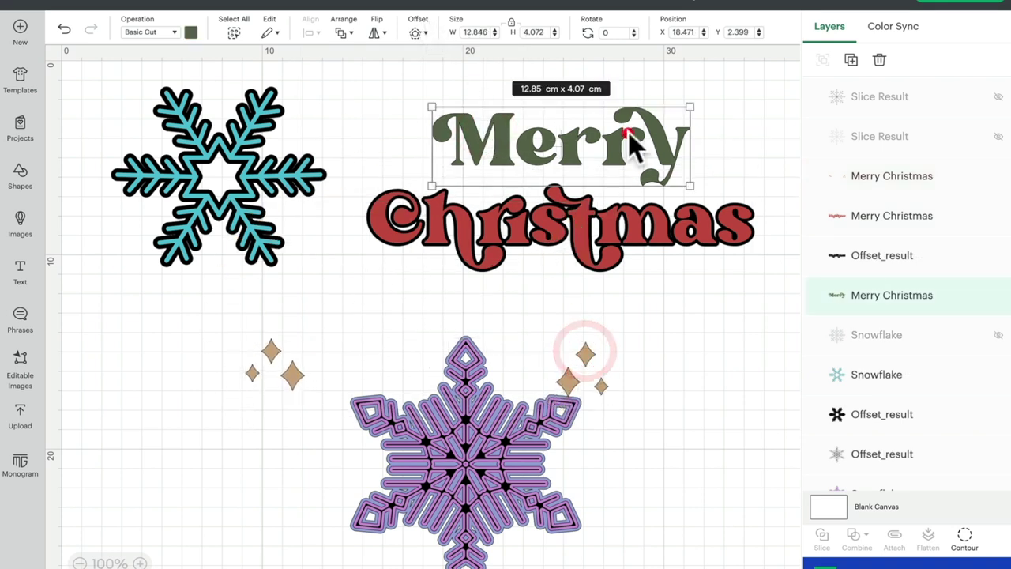
pyautogui.click(415, 33)
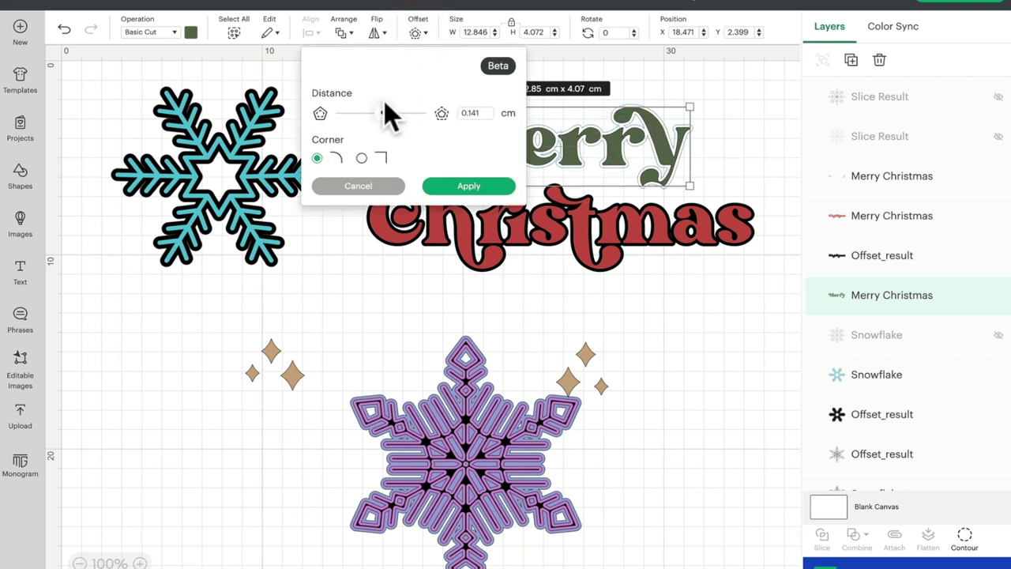
pyautogui.click(454, 186)
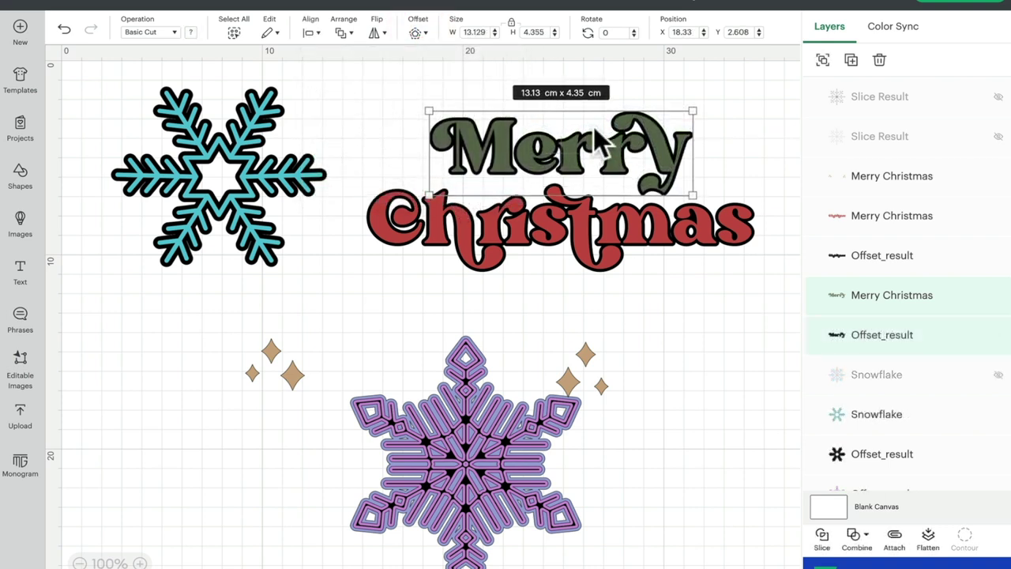
pyautogui.press('Down')
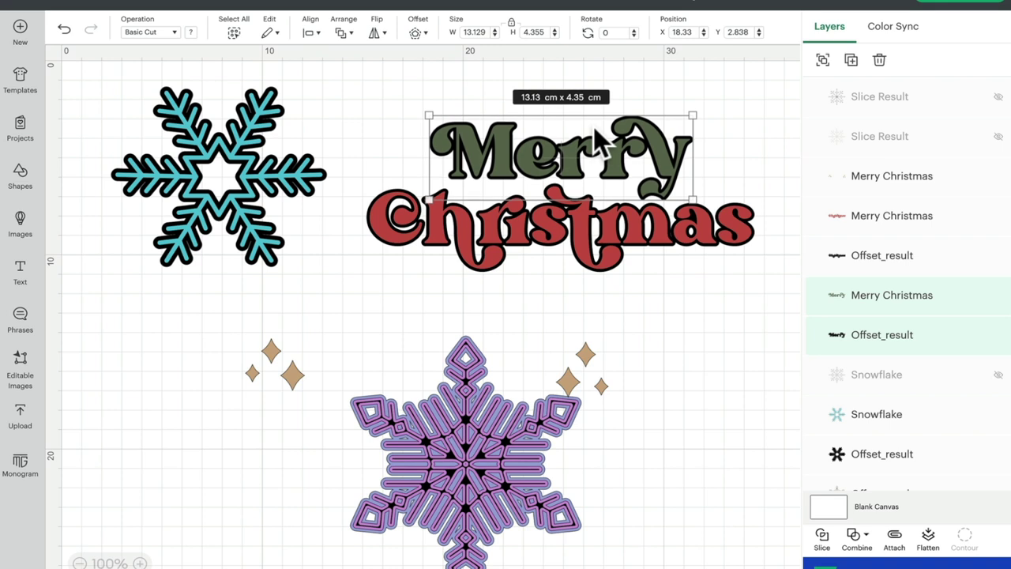
pyautogui.click(644, 383)
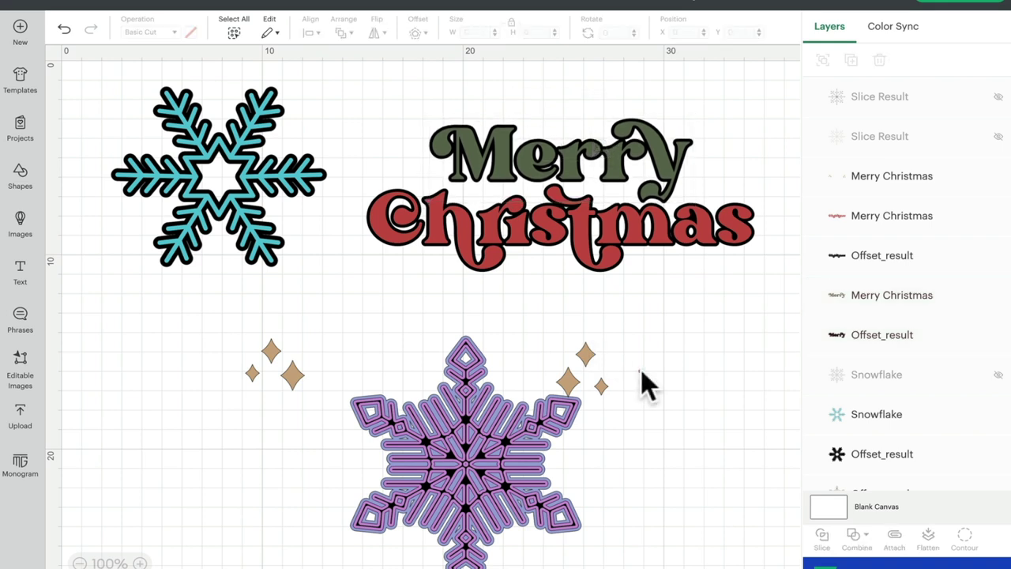
pyautogui.moveTo(600, 373); pyautogui.dragTo(616, 336)
# Hide the three right-hand sparkles with Contour, then duplicate the sparkles layer and move the copy aside.
pyautogui.click(964, 537)
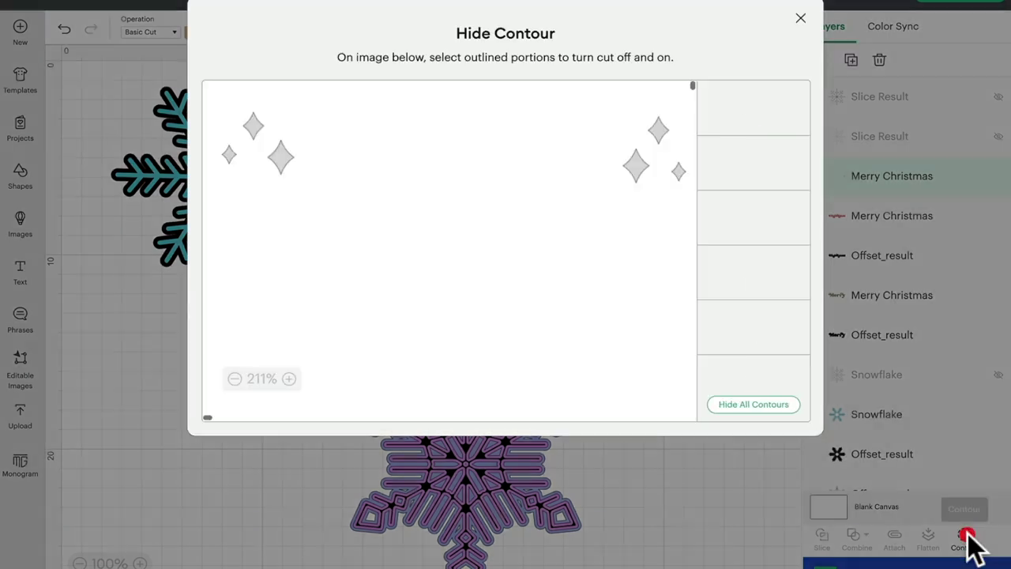
pyautogui.click(659, 129)
pyautogui.click(639, 165)
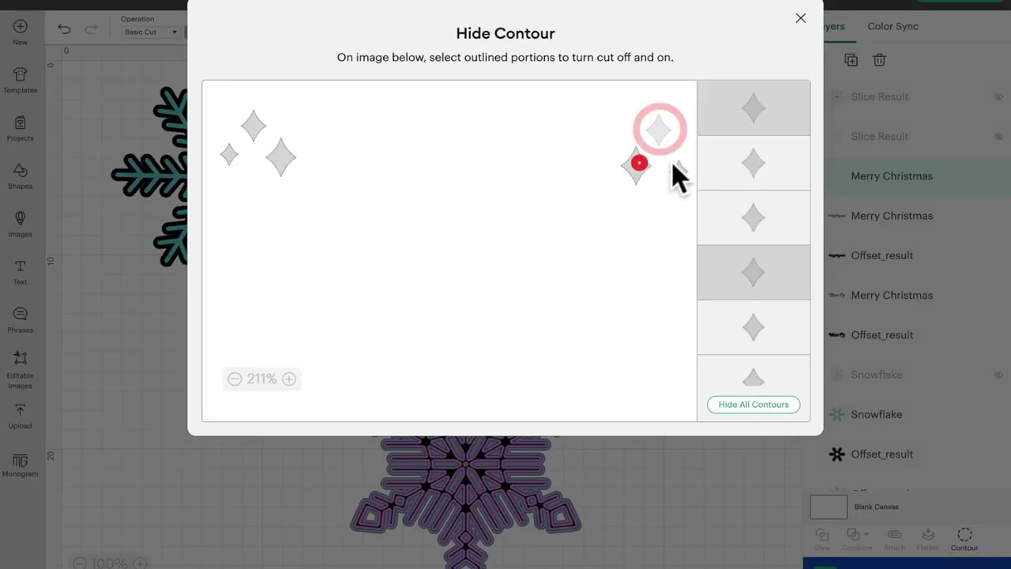
pyautogui.click(681, 168)
pyautogui.click(802, 19)
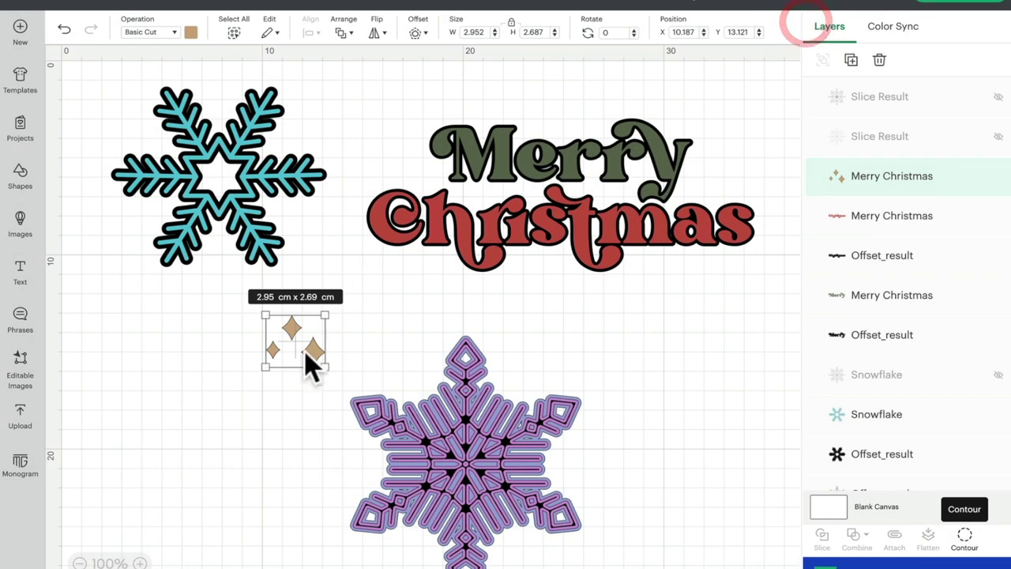
pyautogui.click(851, 60)
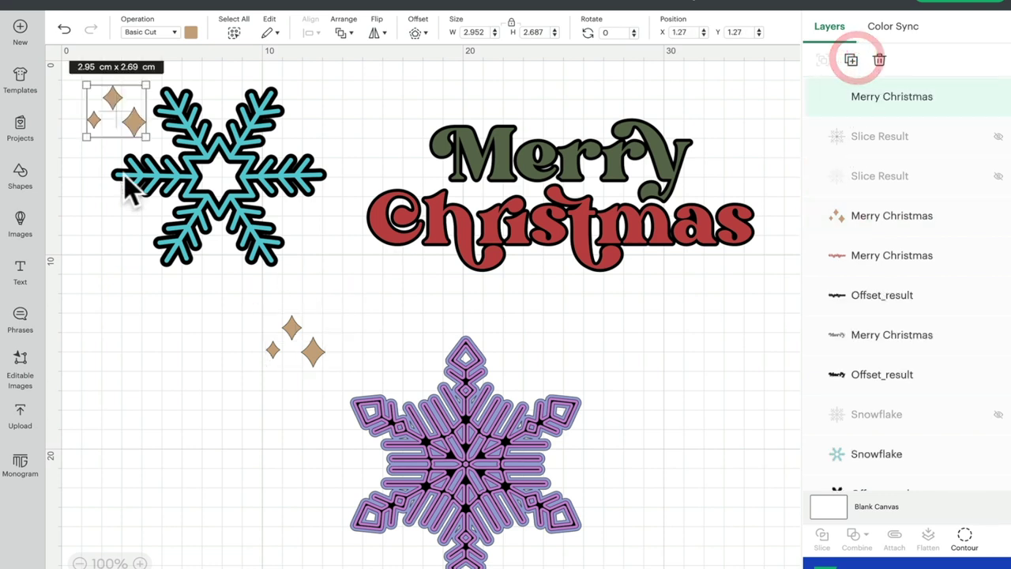
pyautogui.moveTo(150, 136); pyautogui.dragTo(638, 364)
# In the copy, restore the right-hand sparkles and hide the left ones, then place the sparkles left of Merry.
pyautogui.click(965, 538)
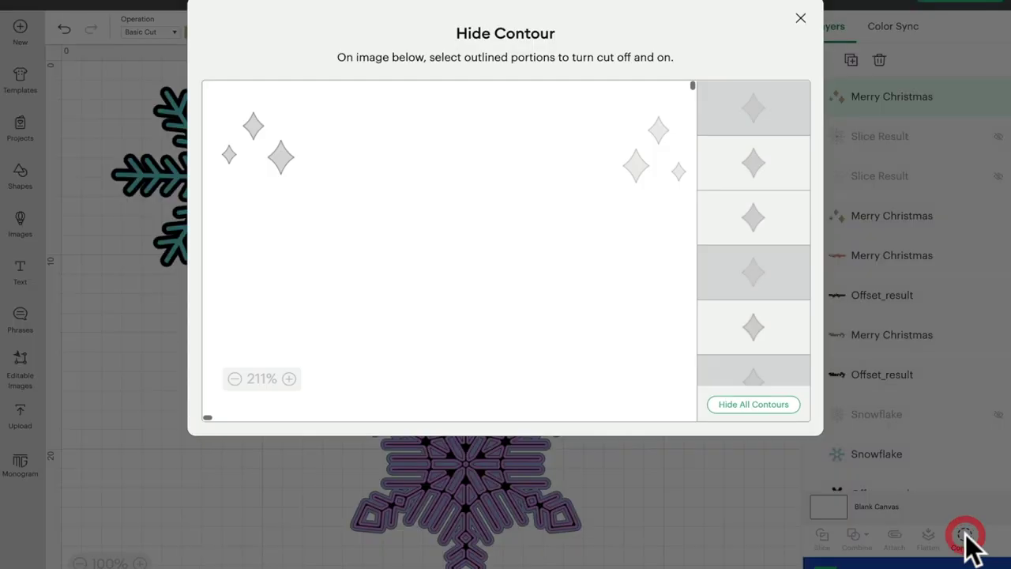
pyautogui.click(660, 132)
pyautogui.click(638, 161)
pyautogui.click(680, 171)
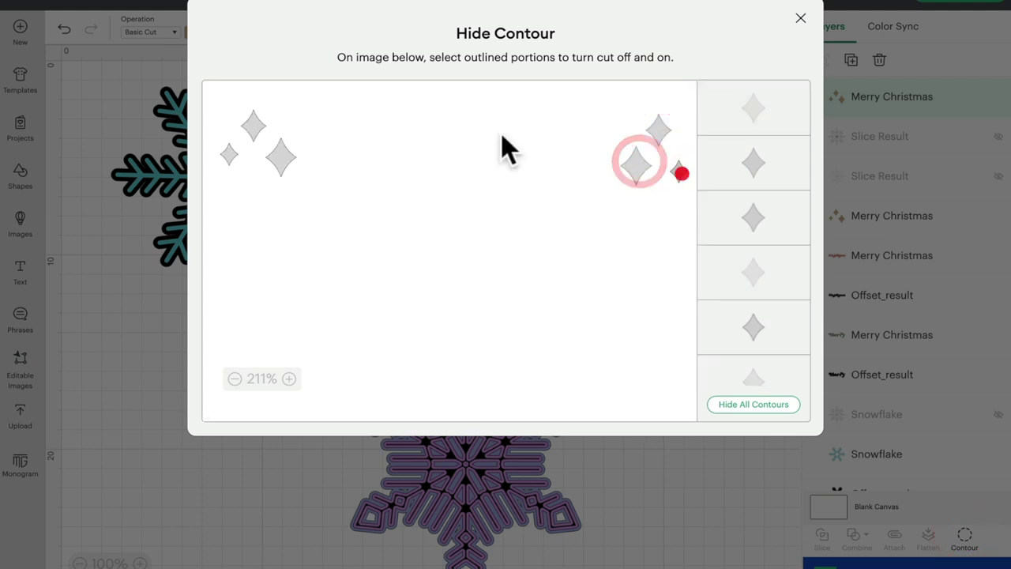
pyautogui.click(285, 156)
pyautogui.click(246, 124)
pyautogui.click(230, 155)
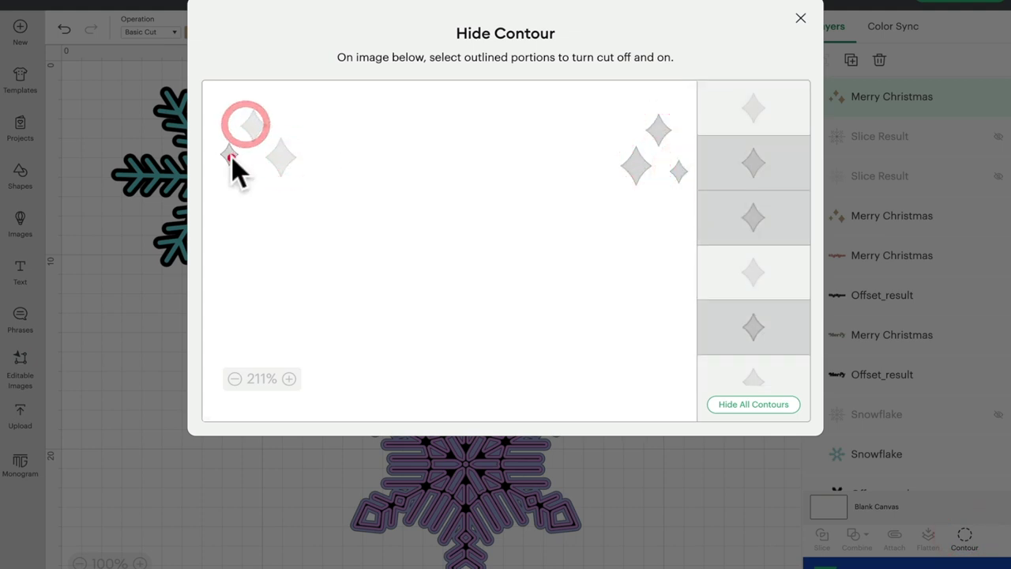
pyautogui.click(800, 20)
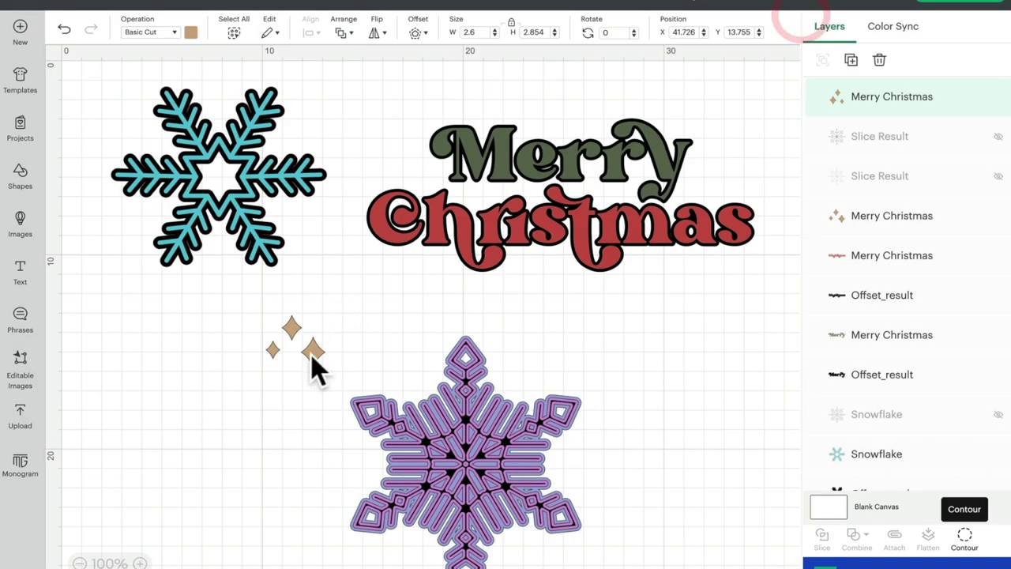
pyautogui.moveTo(311, 365); pyautogui.dragTo(417, 171)
# Move the second sparkle group to the right of Merry and apply a black offset outline.
pyautogui.click(416, 32)
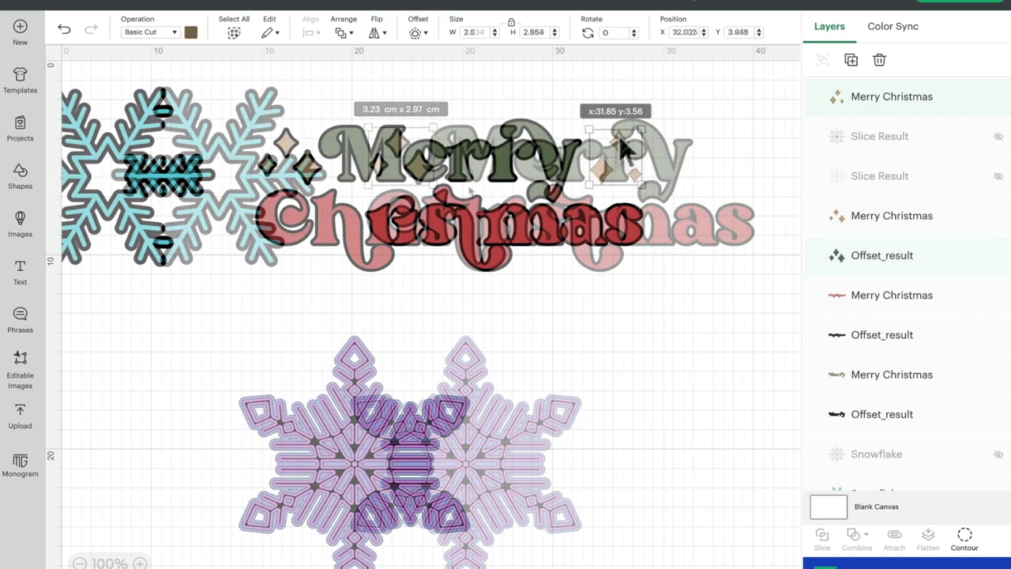
pyautogui.moveTo(622, 148); pyautogui.dragTo(615, 143)
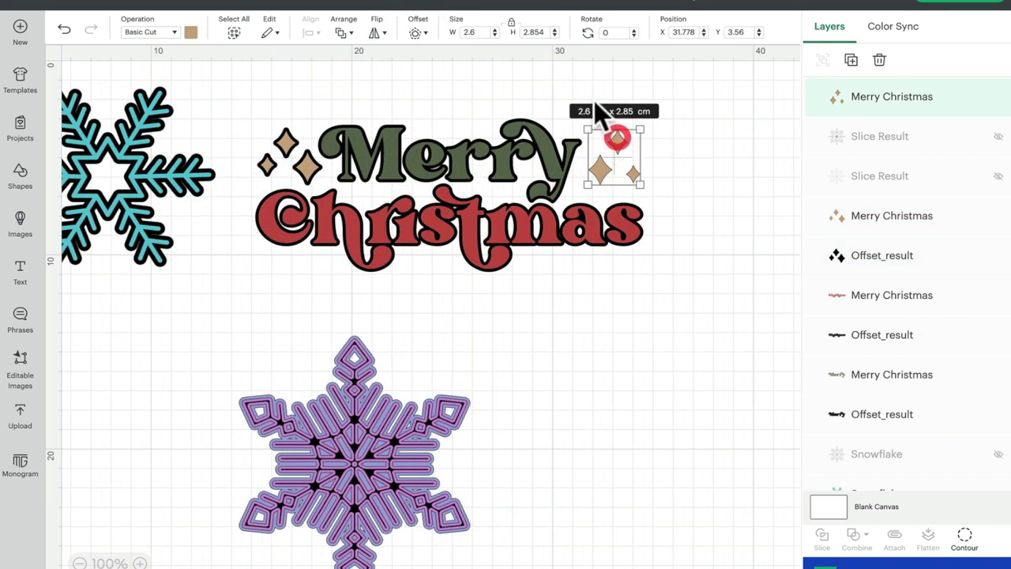
pyautogui.click(414, 32)
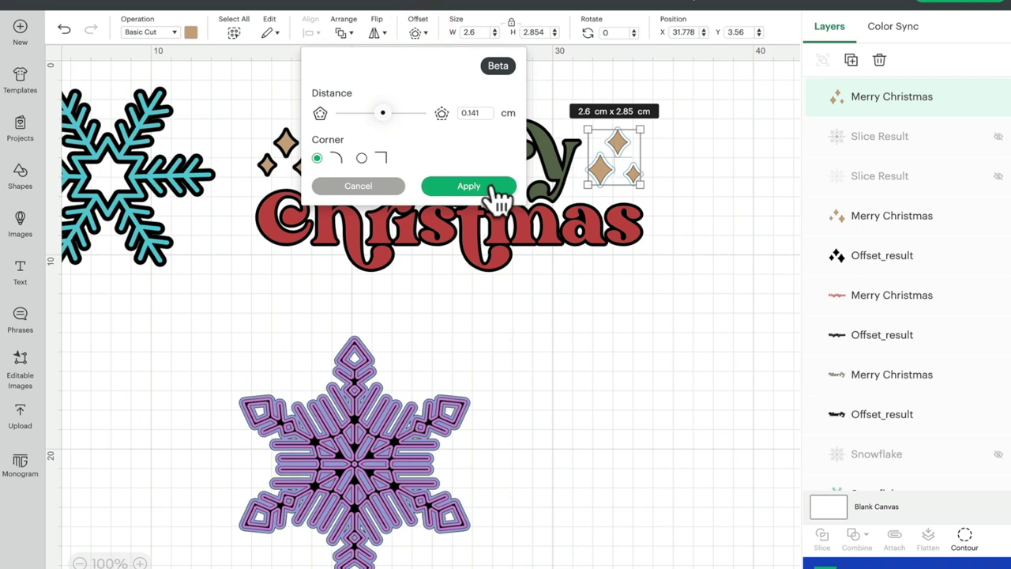
pyautogui.click(490, 185)
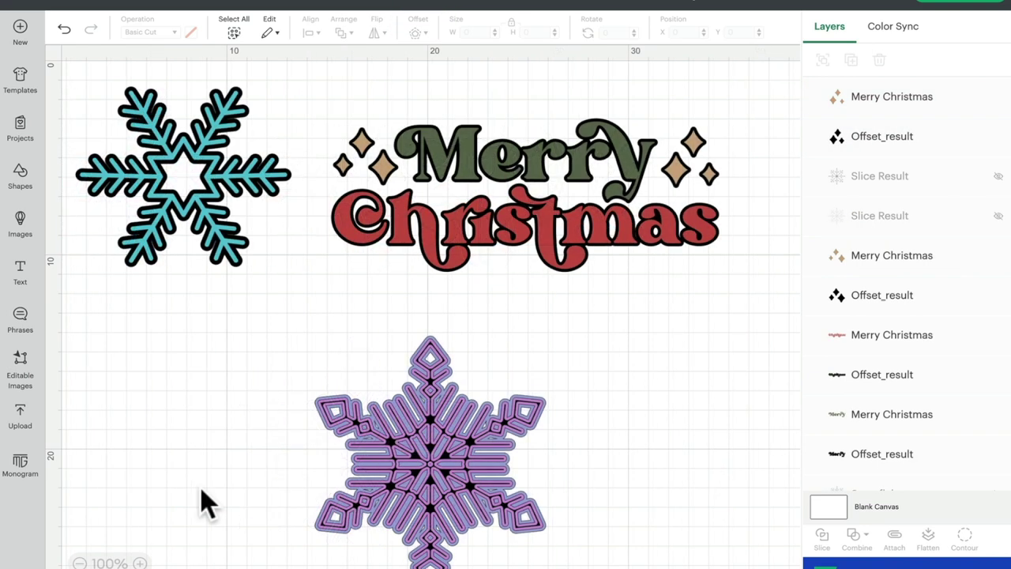